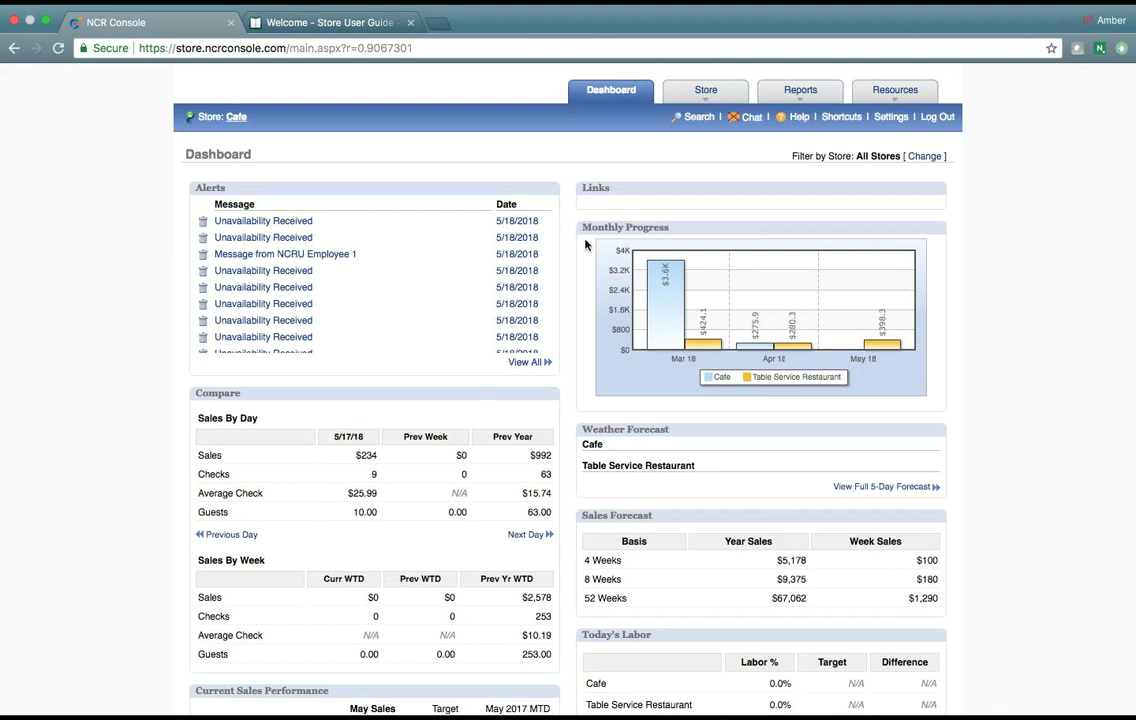
Open the dashboard's store filter, dismiss it unchanged, and scroll through the dashboard
left_click(925, 157)
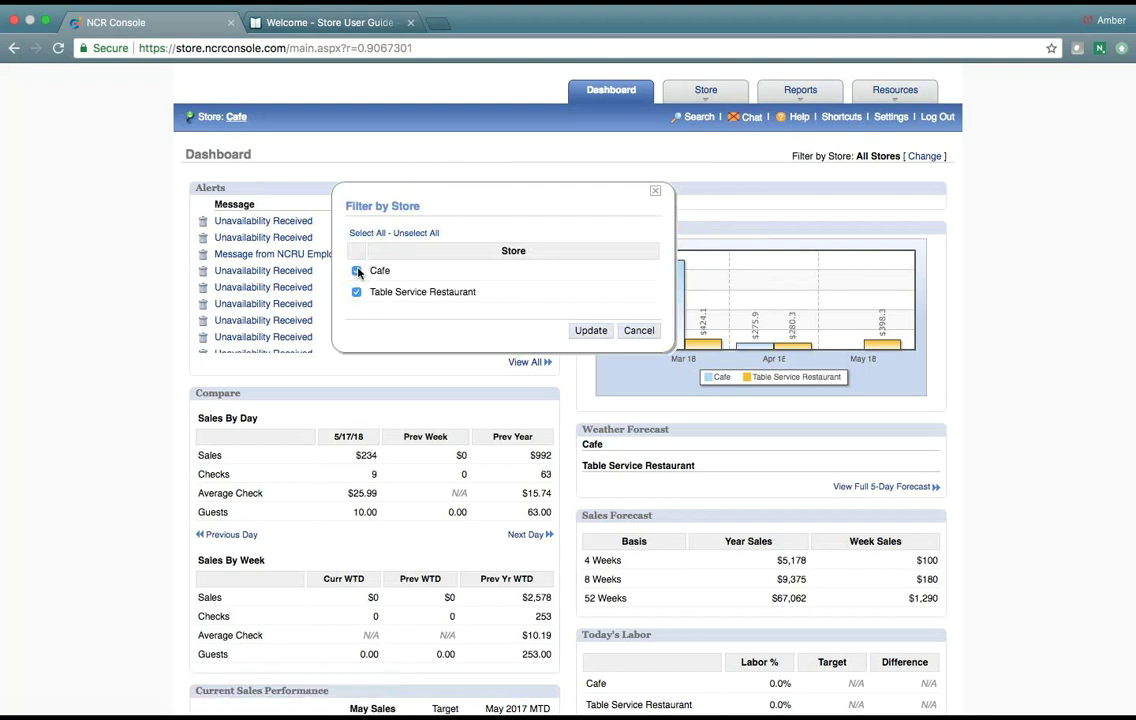
left_click(638, 331)
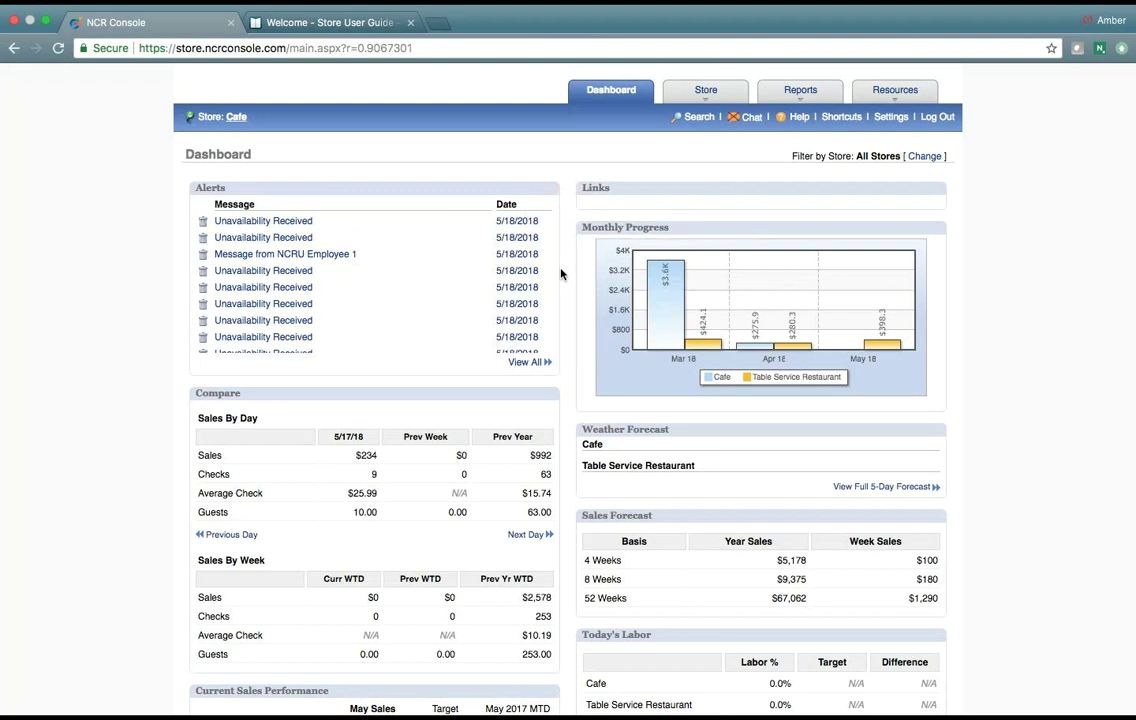
scroll(561, 273, "down", 3)
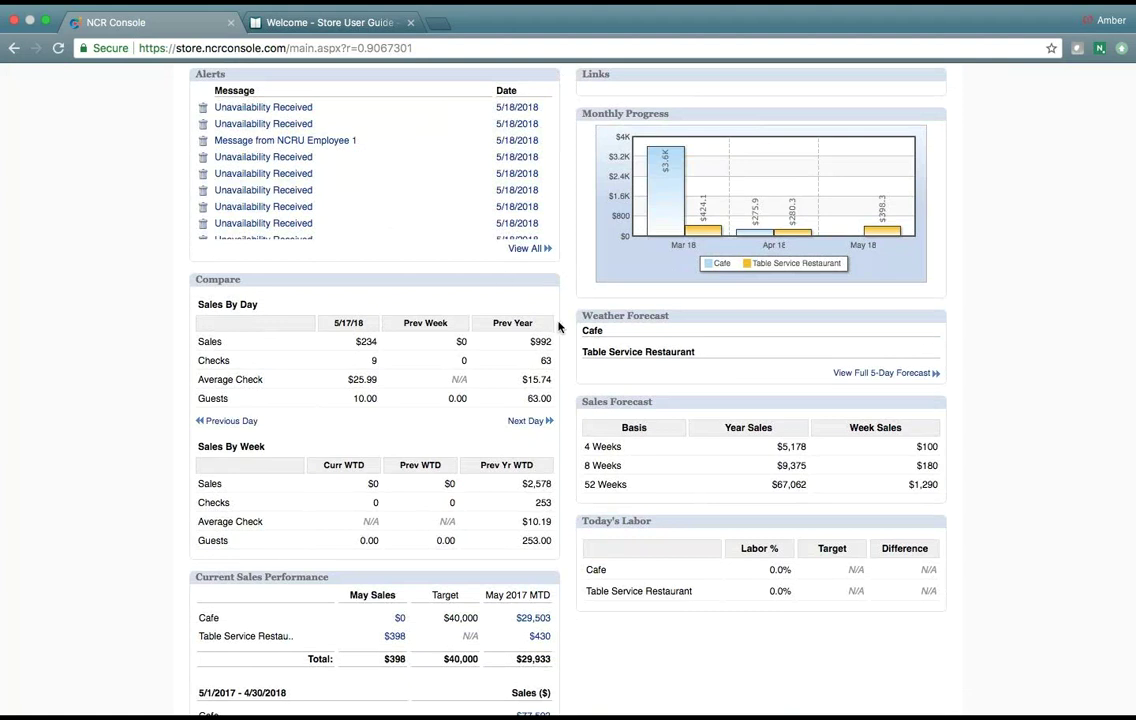
scroll(558, 327, "down", 1)
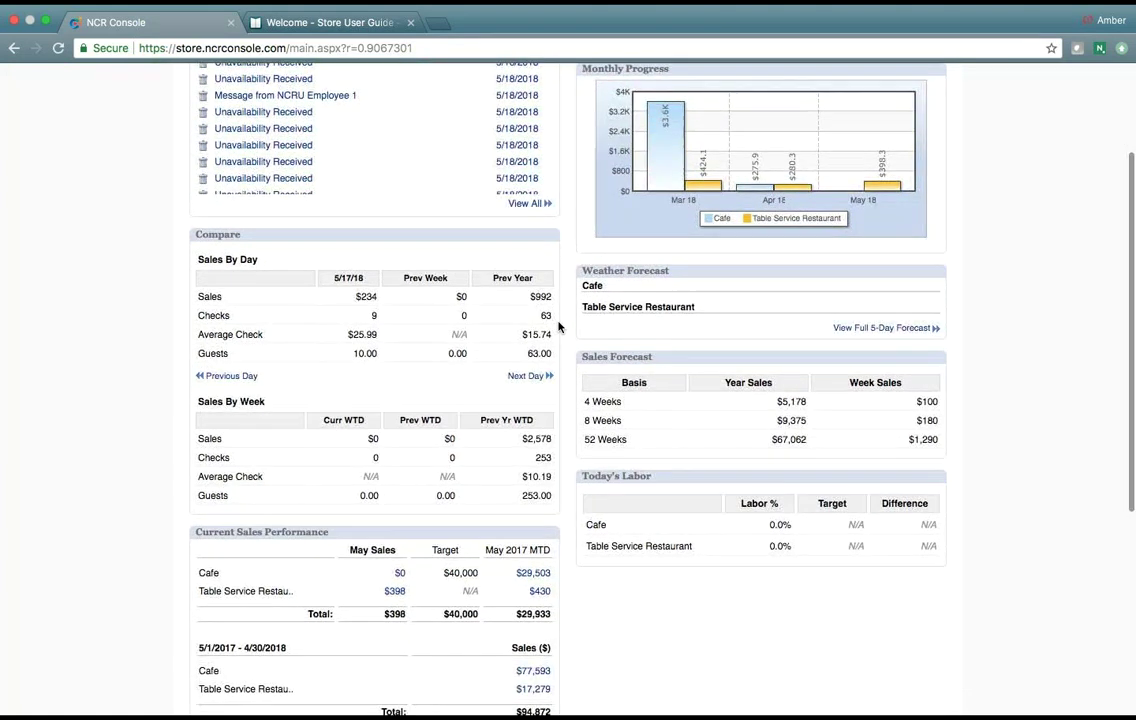
scroll(558, 327, "down", 8)
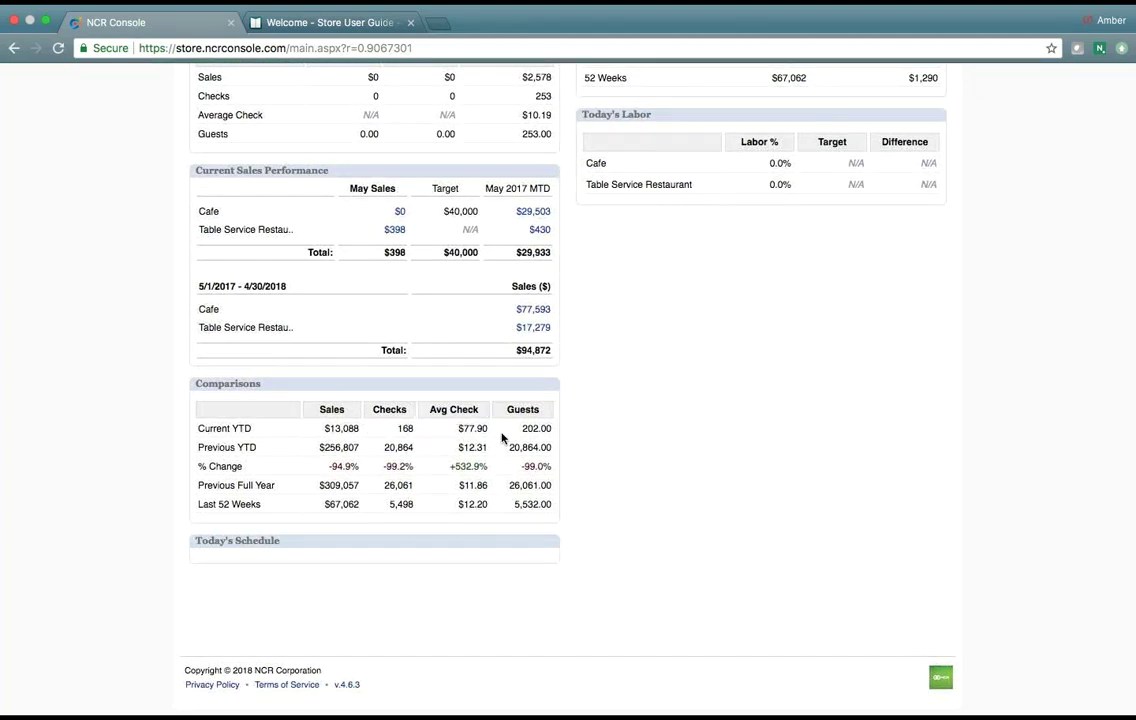
scroll(603, 515, "up", 2)
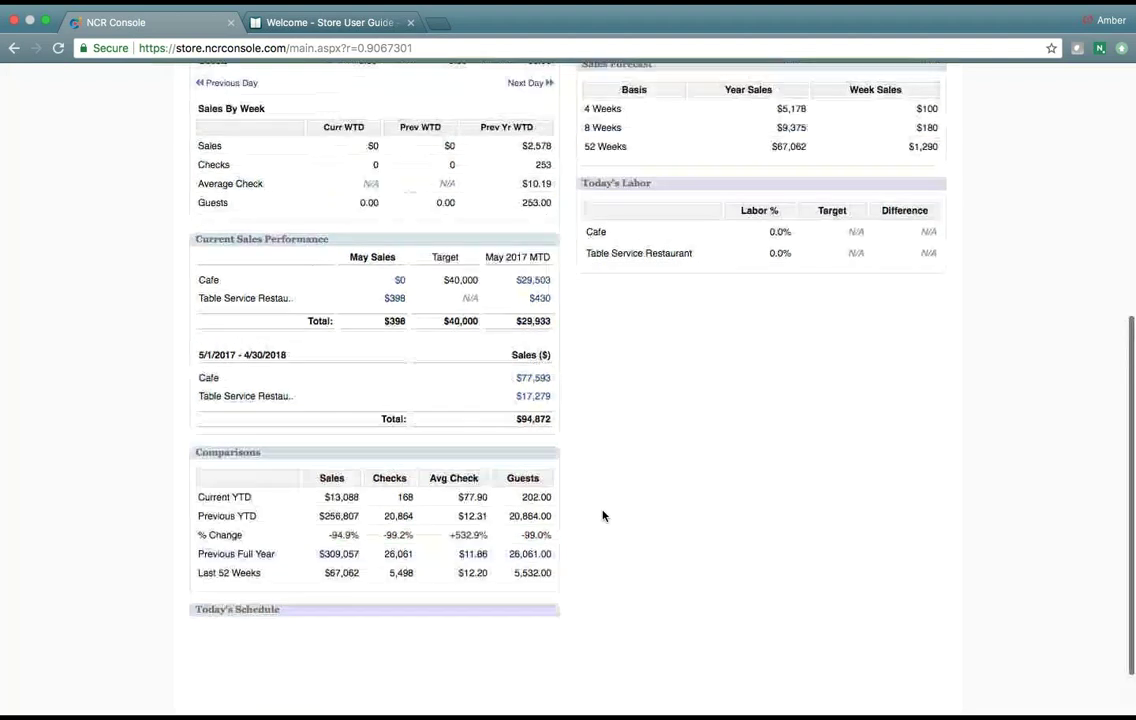
scroll(603, 515, "up", 8)
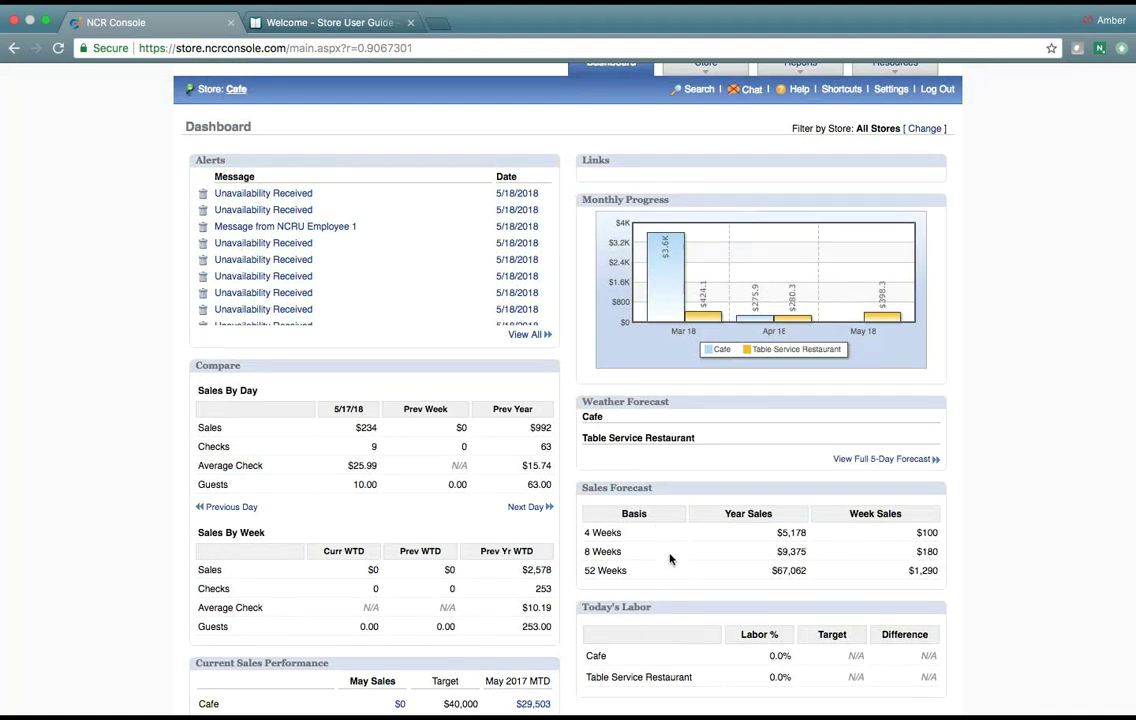
scroll(677, 576, "down", 2)
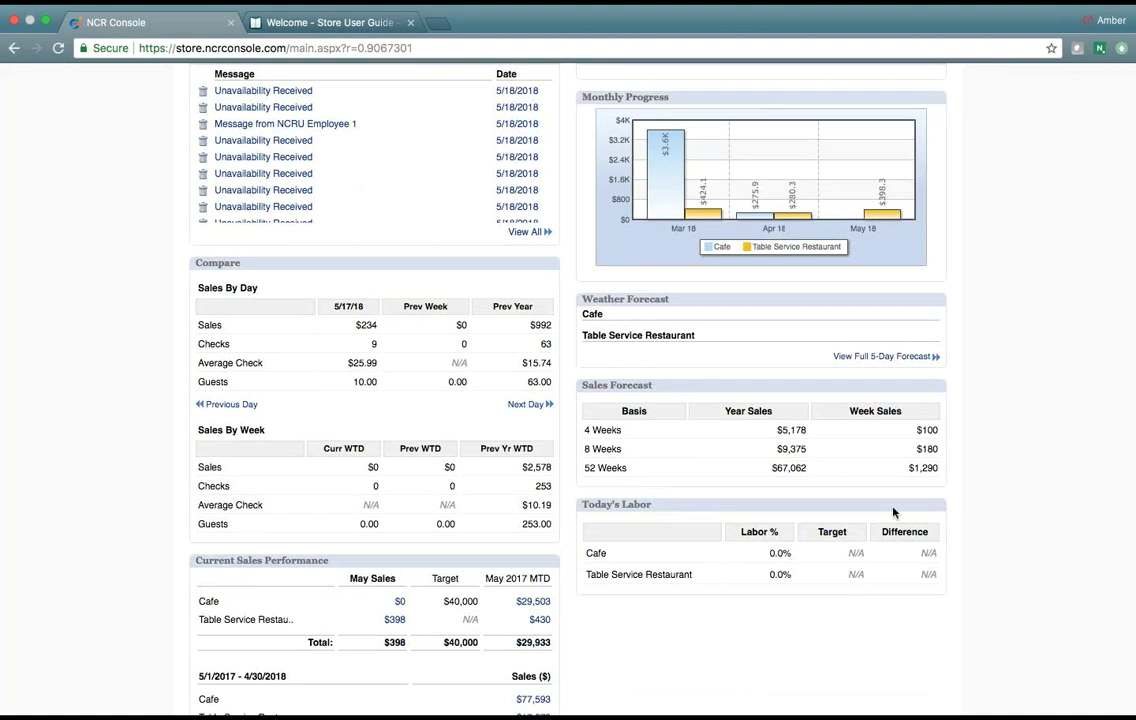
scroll(938, 480, "up", 3)
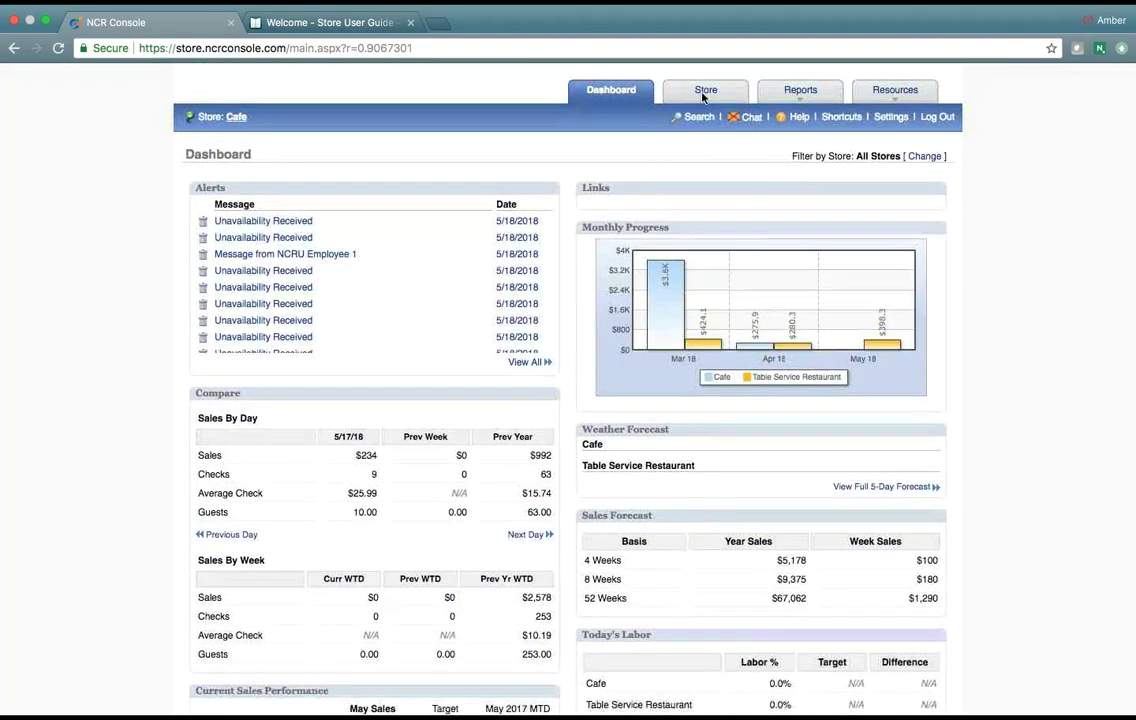
Go to Store > Day-to-Day to show the May 2018 sales calendar
left_click(704, 93)
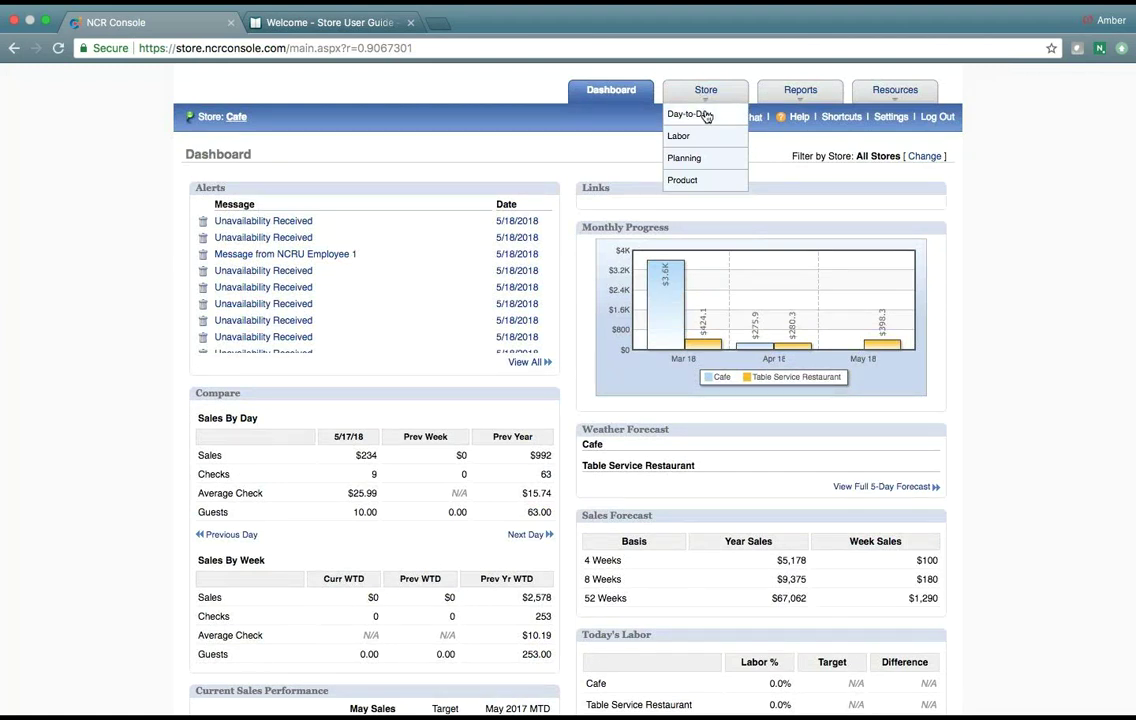
left_click(705, 116)
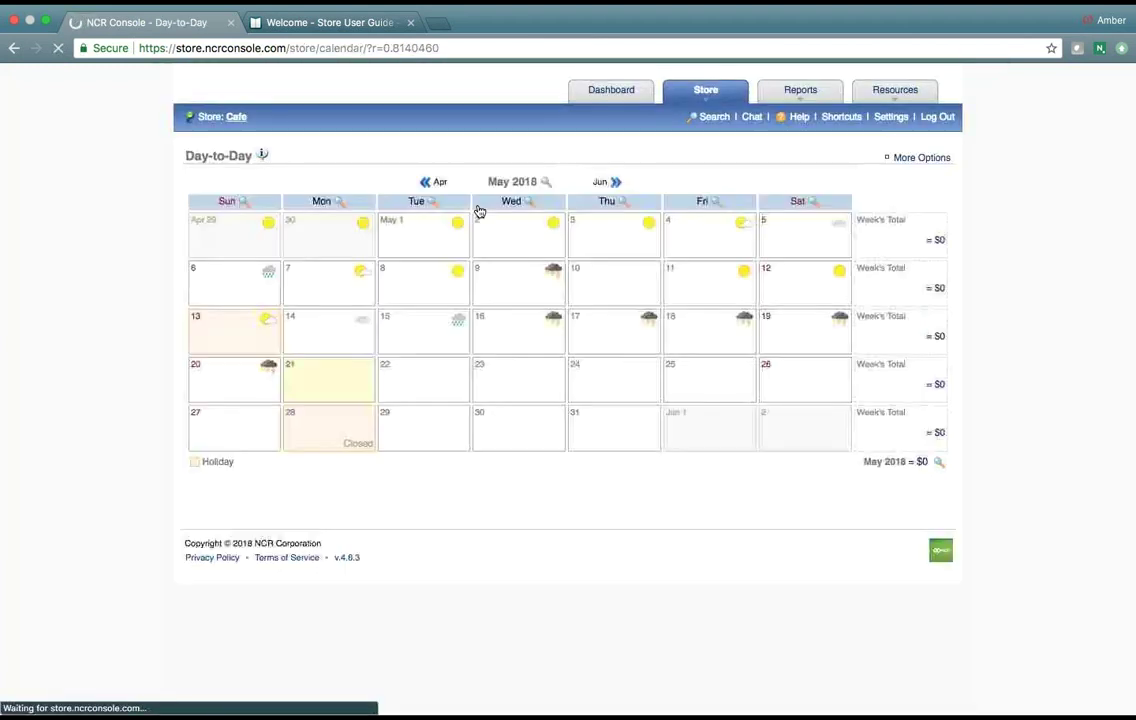
left_click(546, 182)
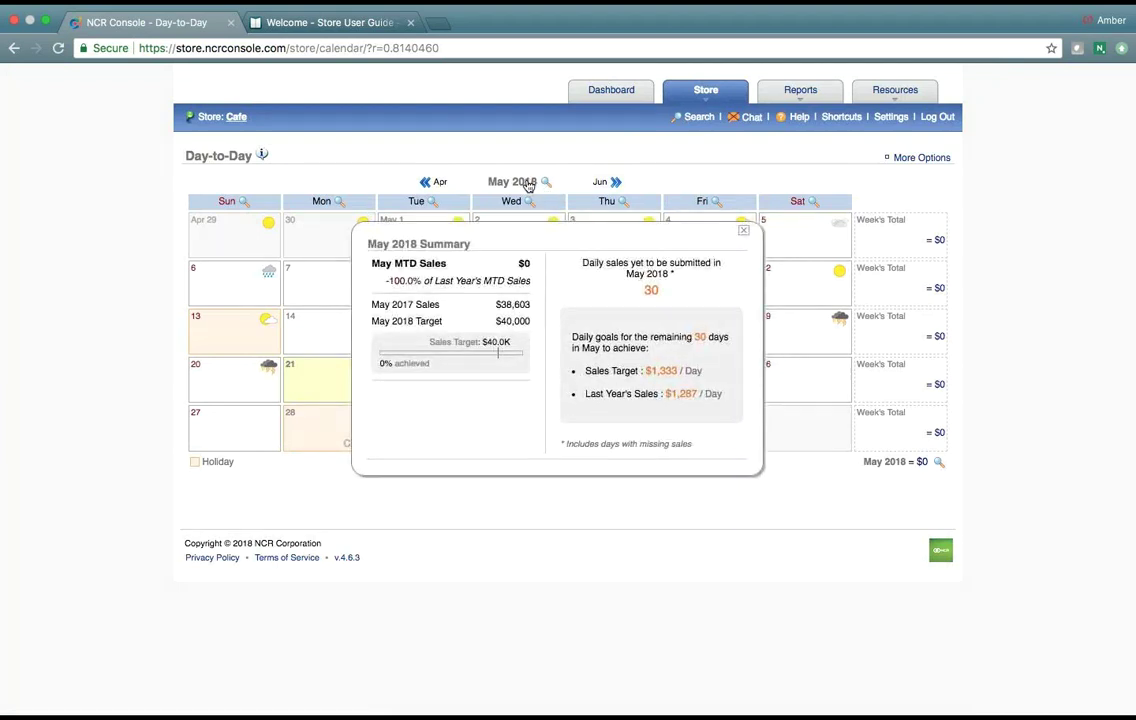
Switch the calendar to June 2016 and open Wednesday, June 1's sales details
left_click(524, 182)
left_click(500, 195)
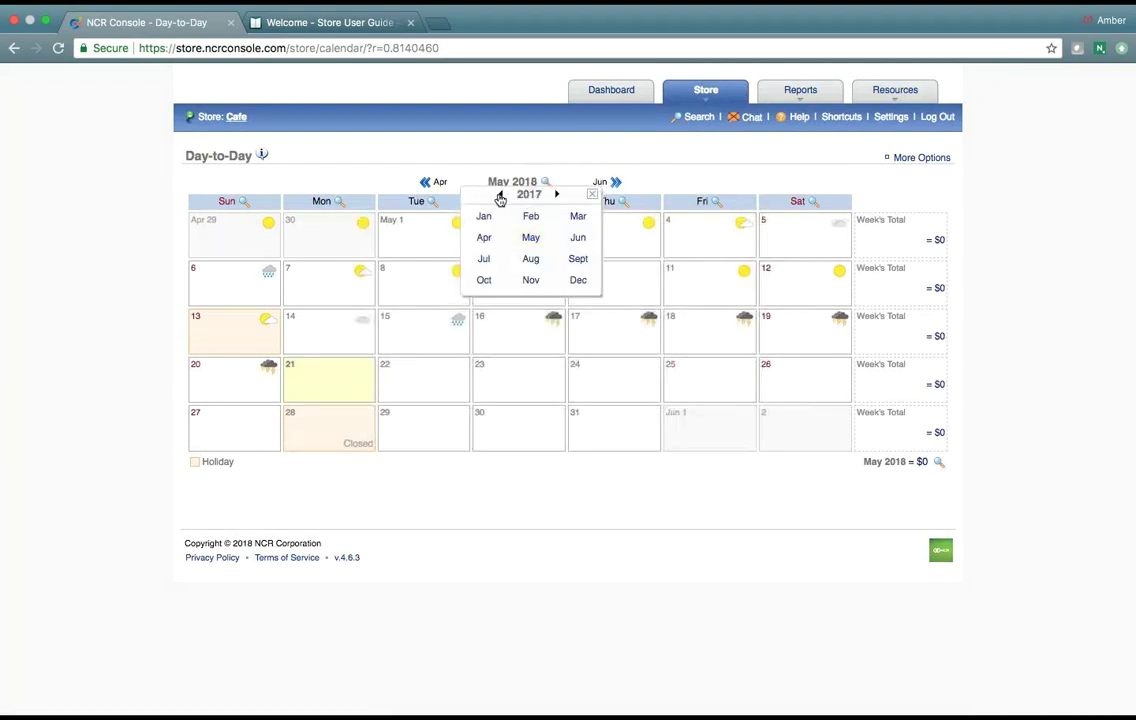
left_click(557, 194)
left_click(577, 244)
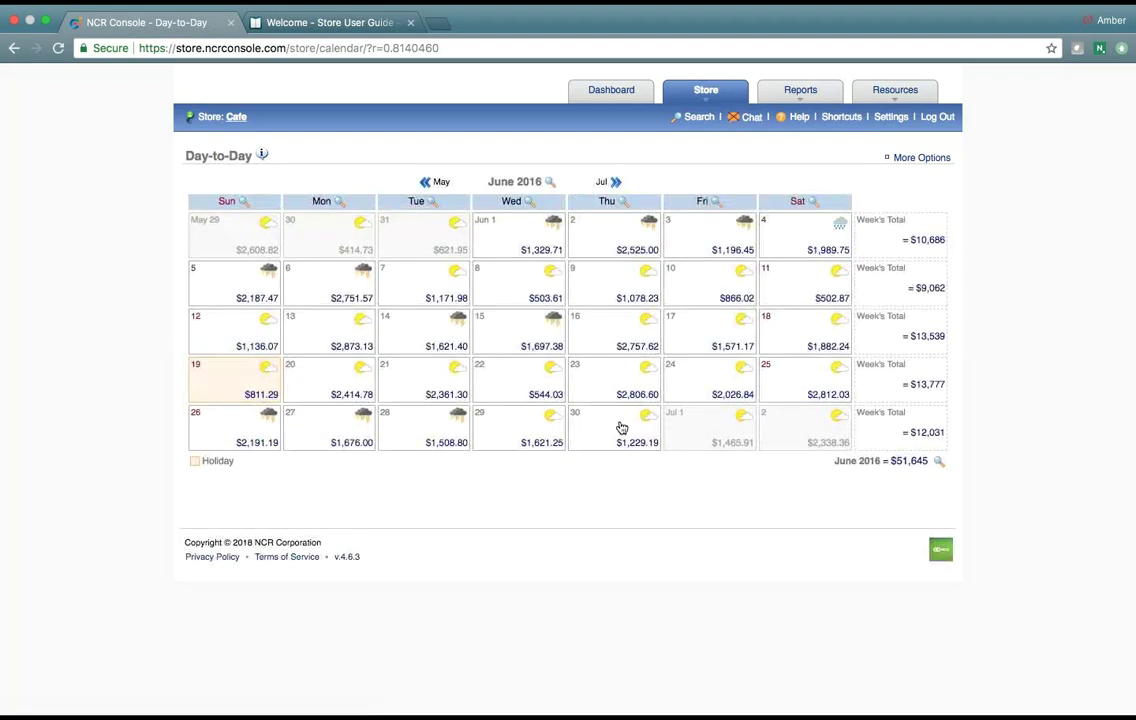
left_click(514, 238)
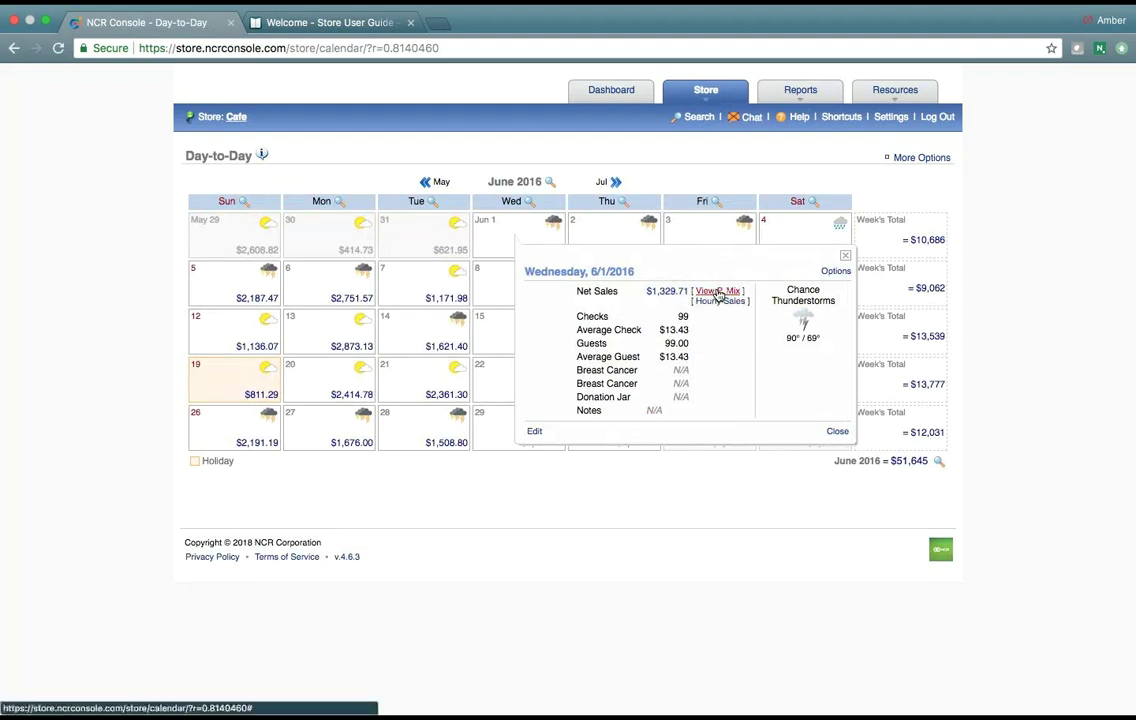
Try the June 1 popup's Edit, Notes and Day Settings options, then close the popup
left_click(533, 431)
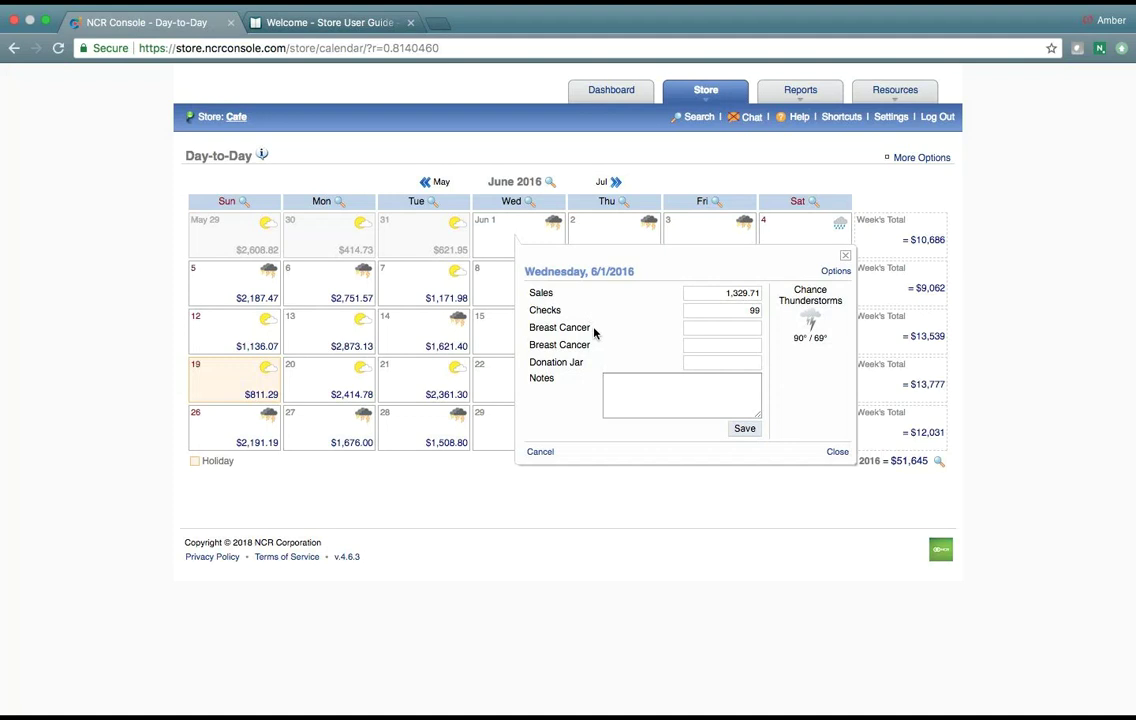
left_click(621, 394)
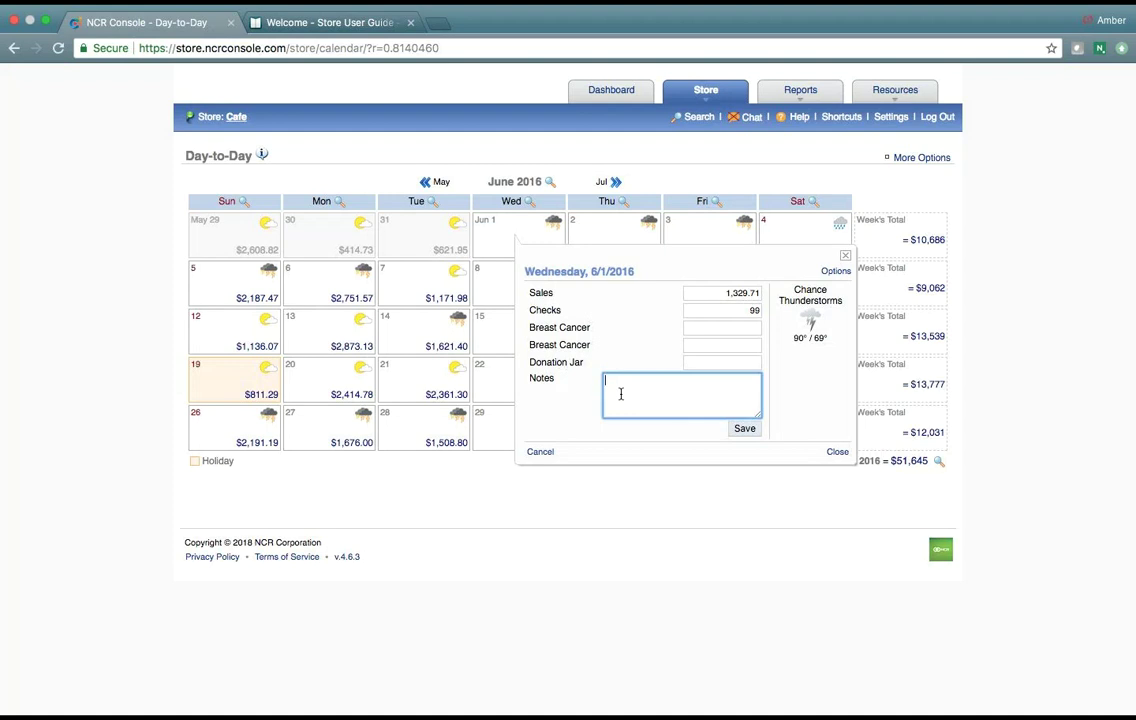
left_click(836, 272)
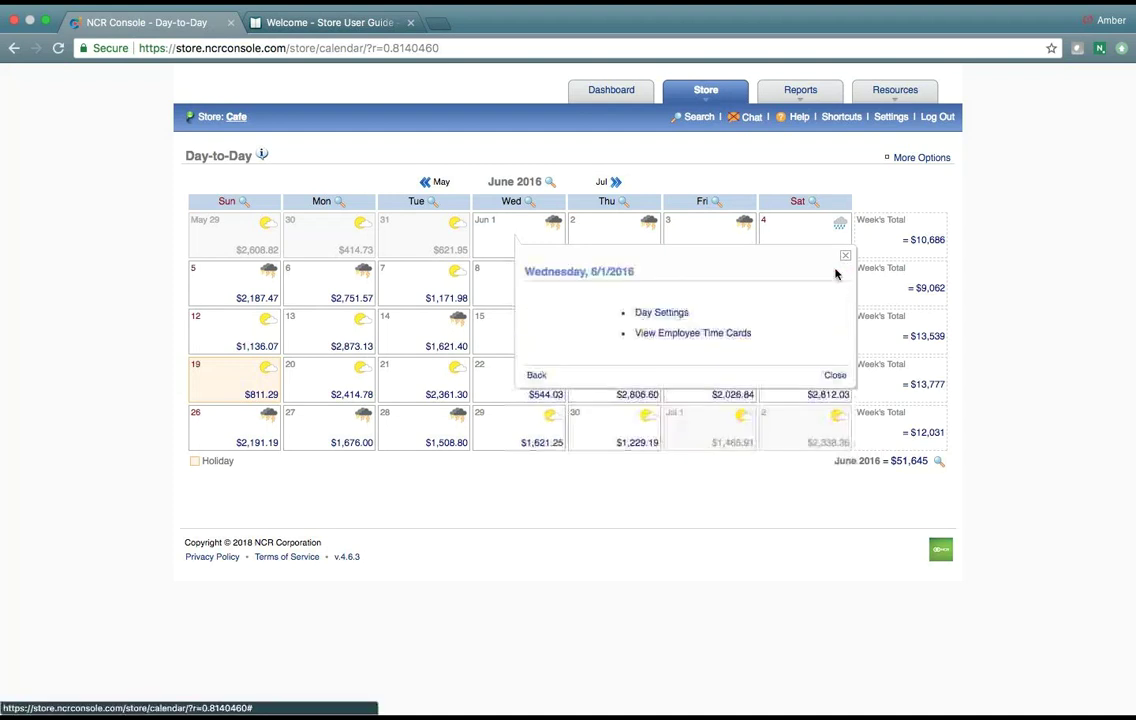
left_click(661, 313)
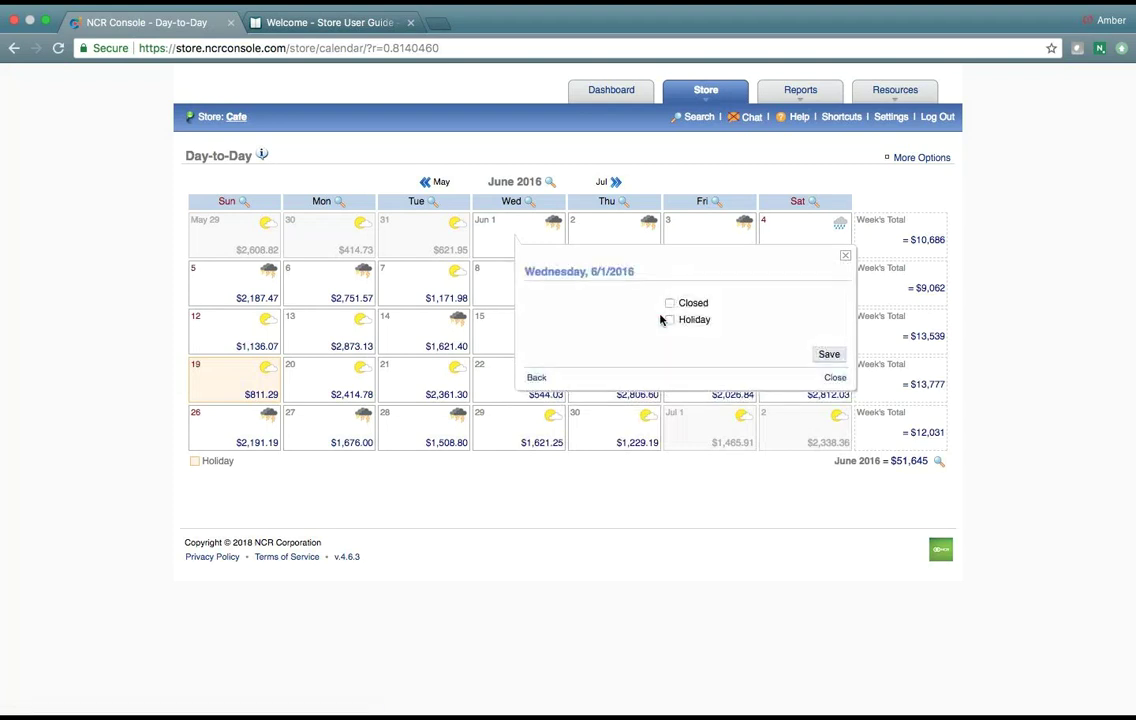
left_click(537, 378)
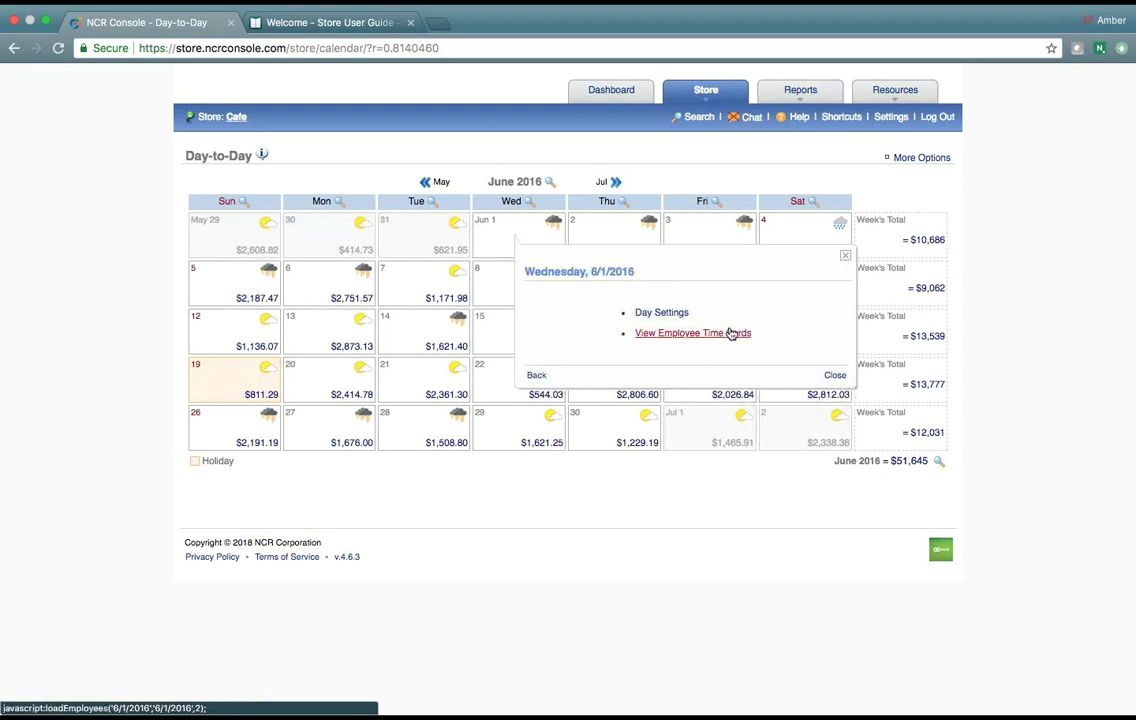
left_click(844, 257)
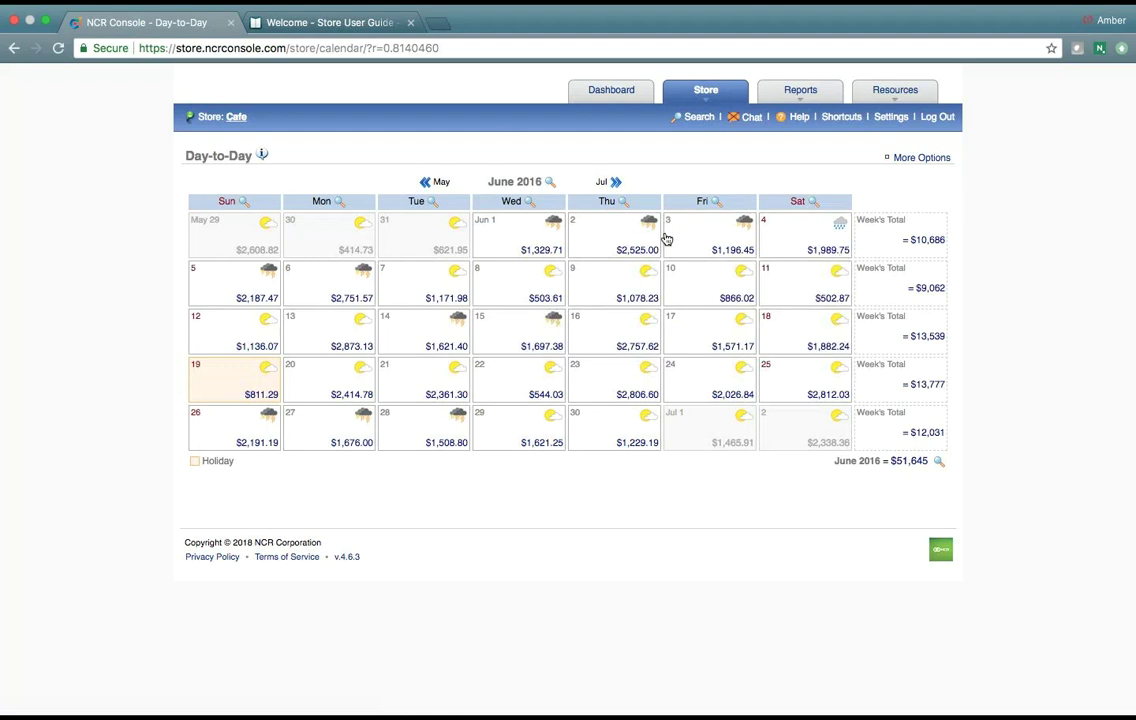
left_click(801, 92)
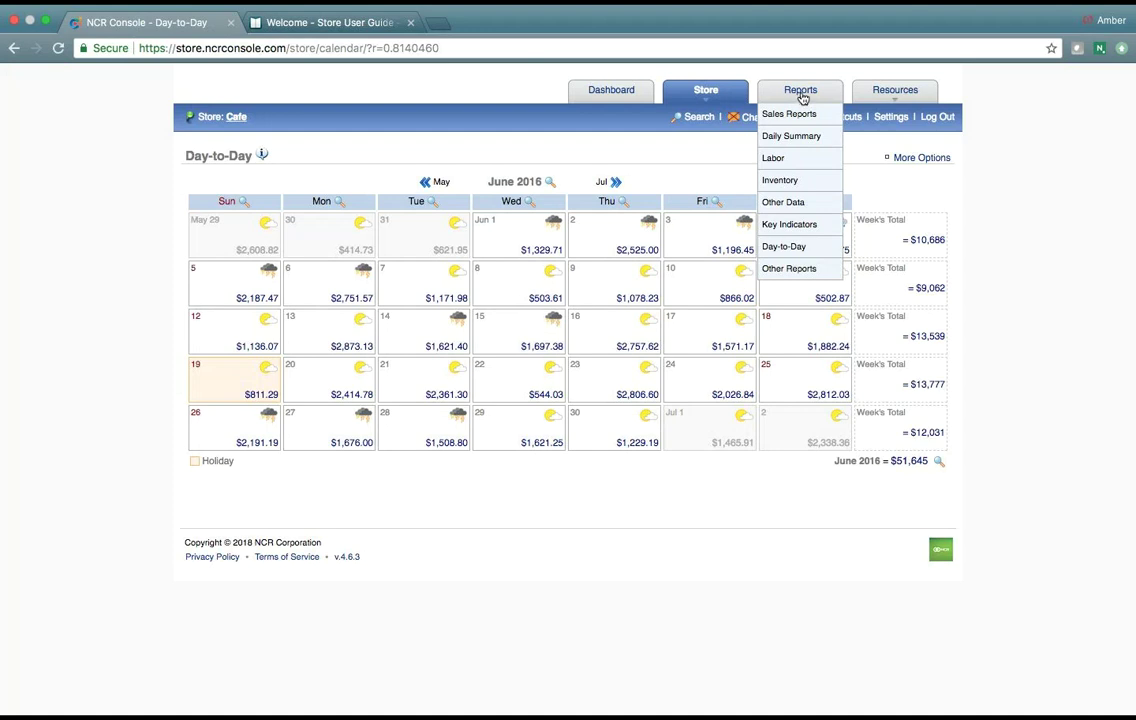
left_click(793, 248)
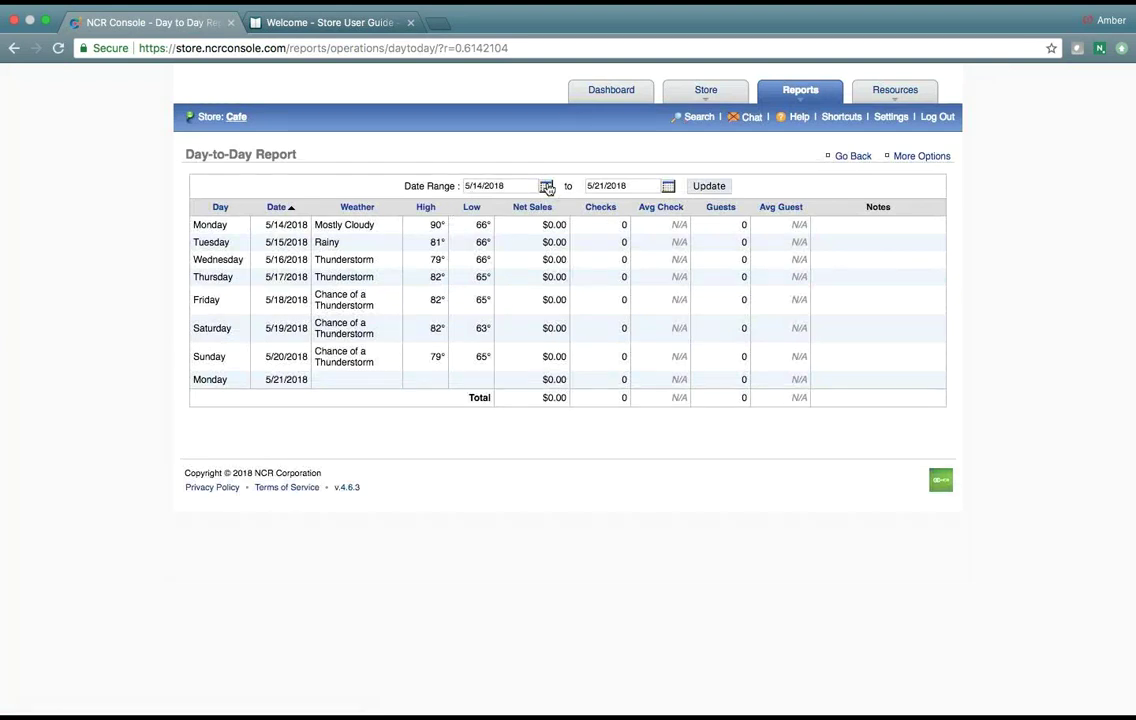
left_click(546, 186)
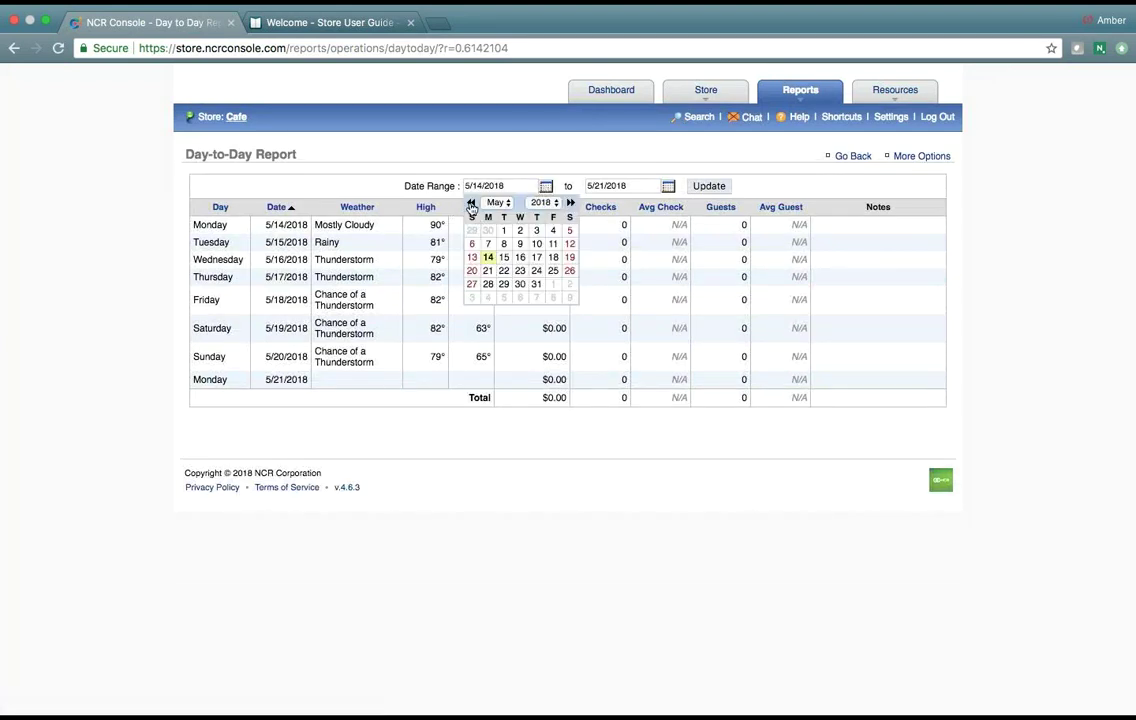
left_click(471, 202)
left_click(471, 202)
left_click(537, 233)
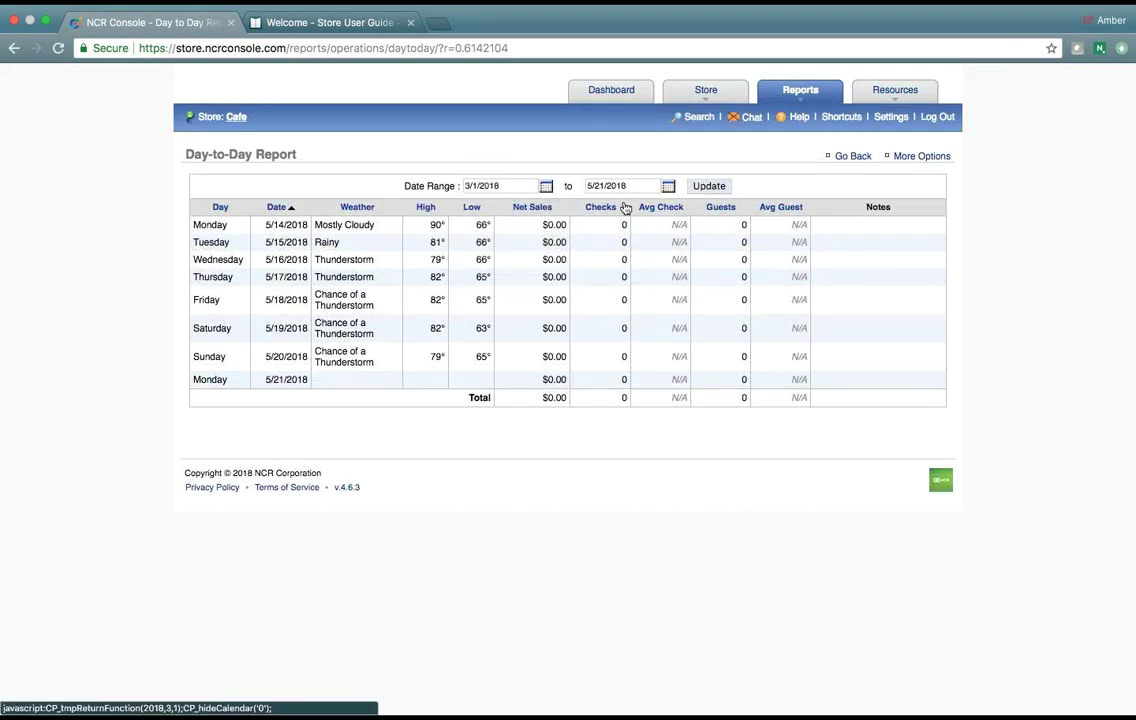
left_click(712, 187)
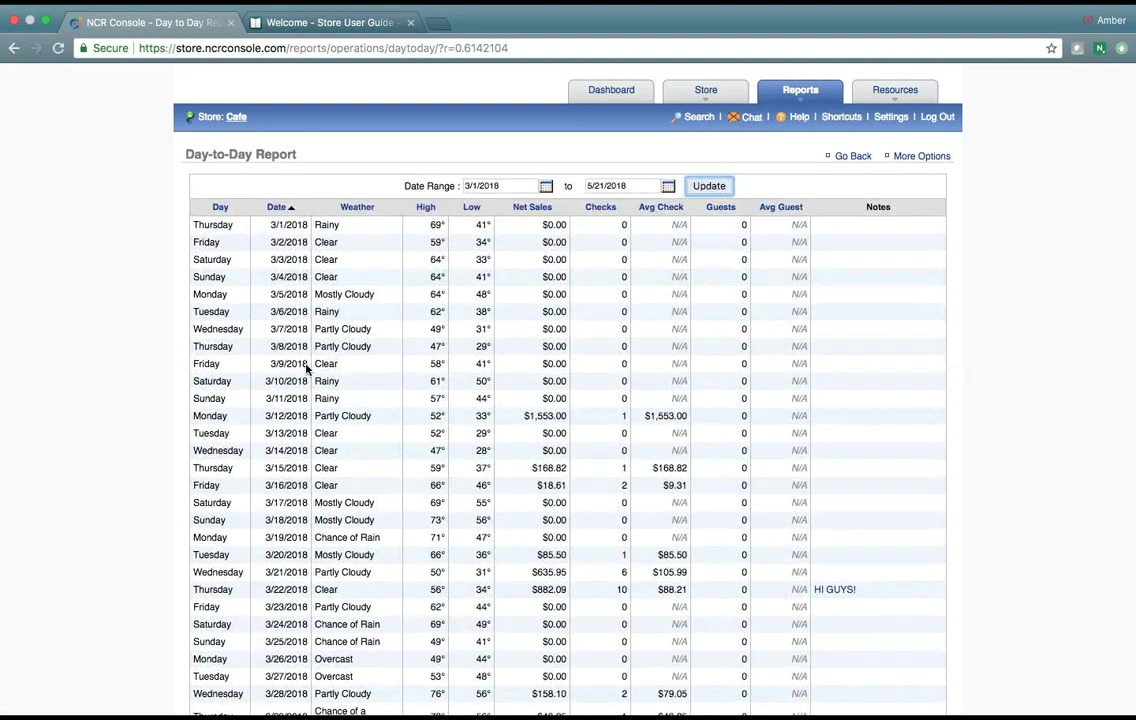
scroll(323, 447, "down", 2)
scroll(323, 447, "down", 5)
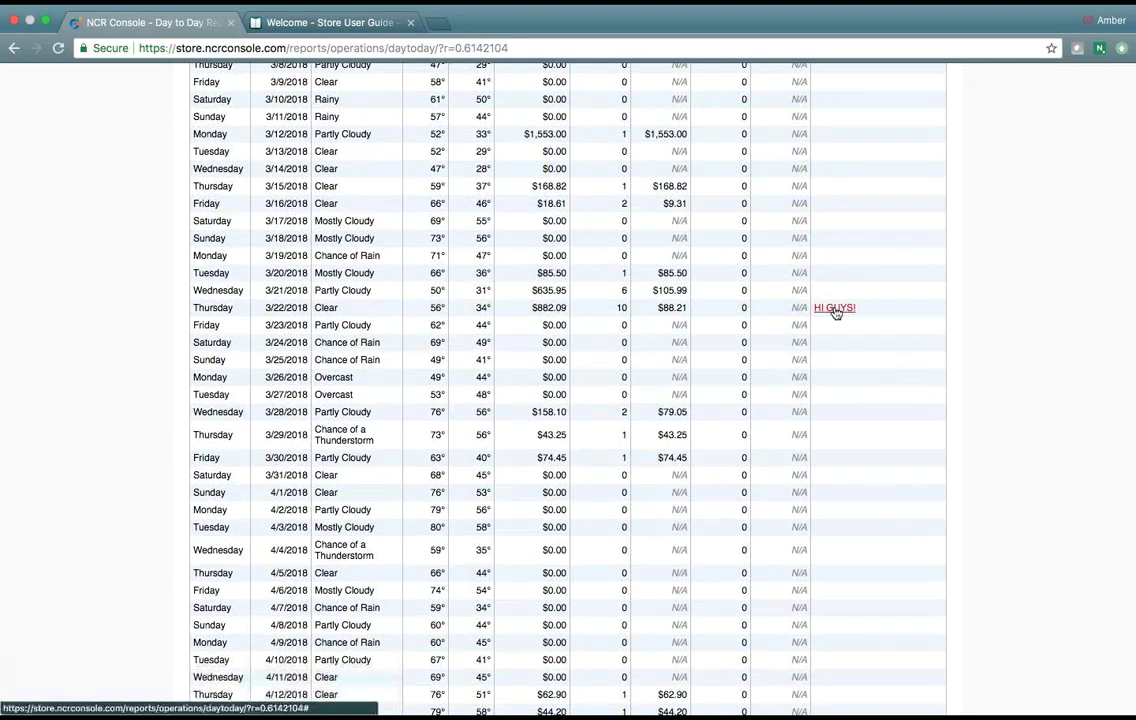
scroll(862, 477, "down", 5)
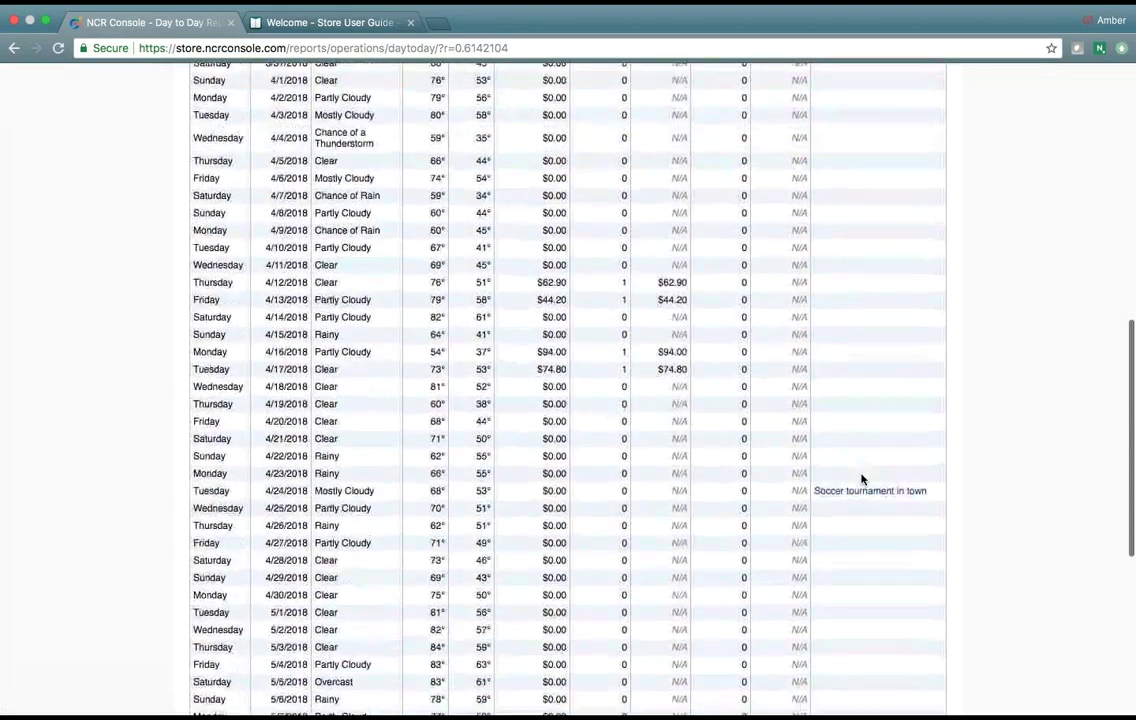
scroll(862, 479, "down", 3)
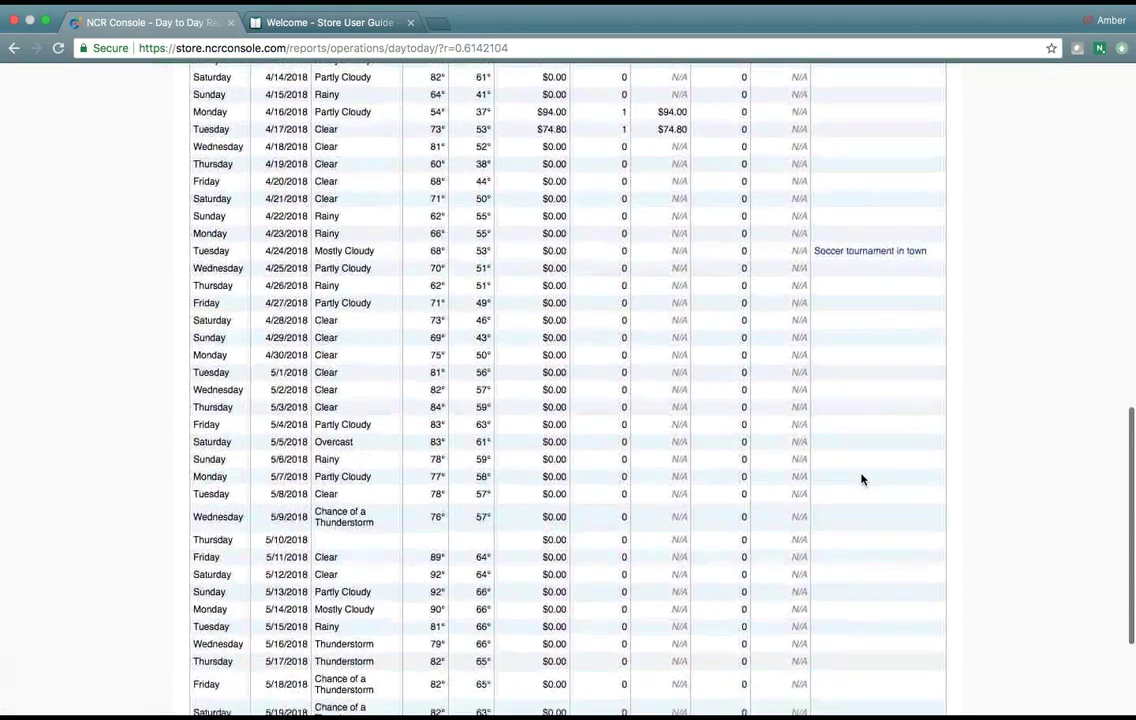
scroll(862, 479, "down", 2)
scroll(862, 473, "up", 9)
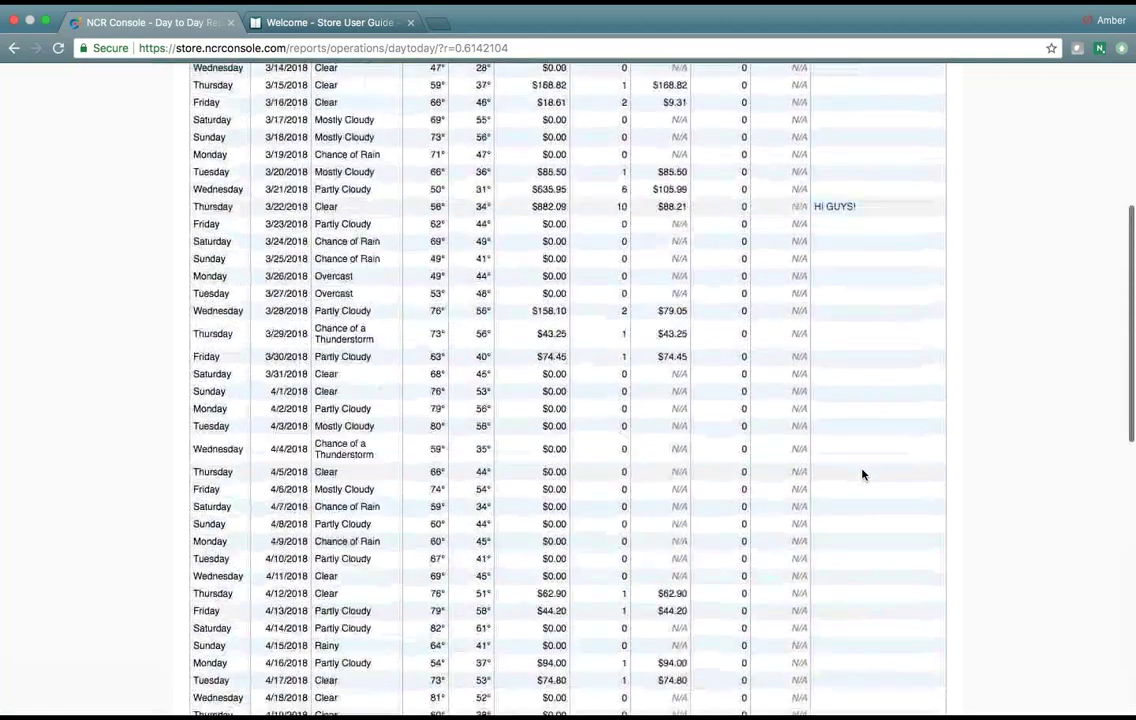
scroll(862, 475, "up", 5)
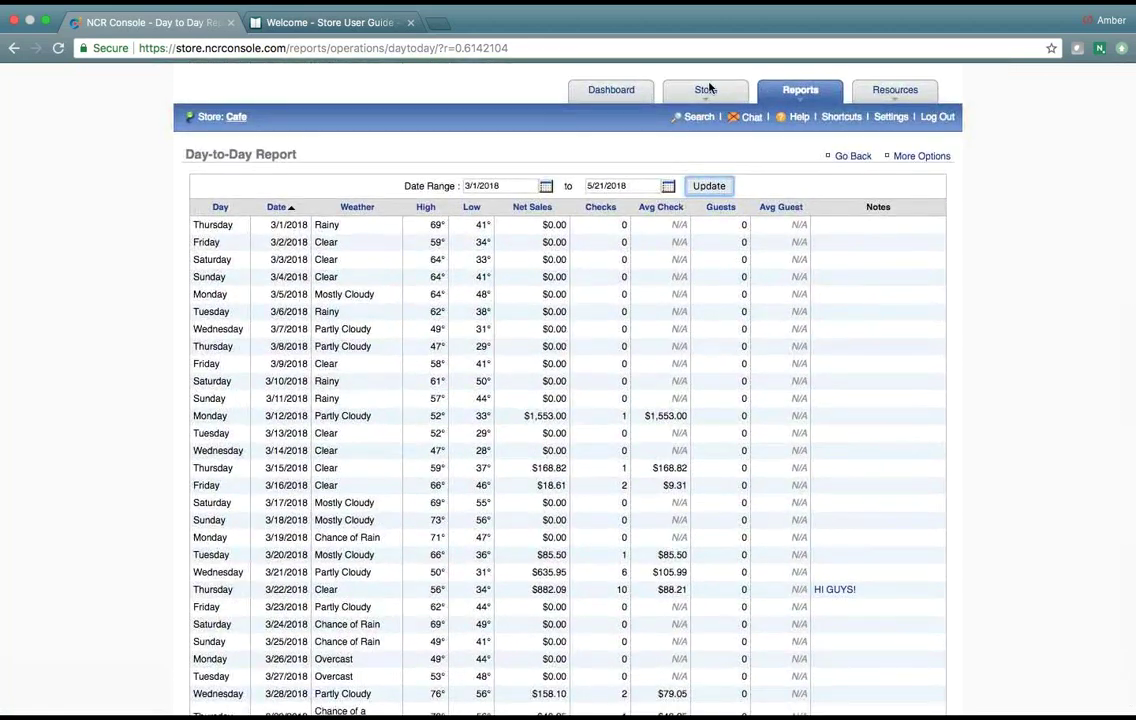
Open Store > Planning to view the Sales Target and Labor Target options
left_click(710, 93)
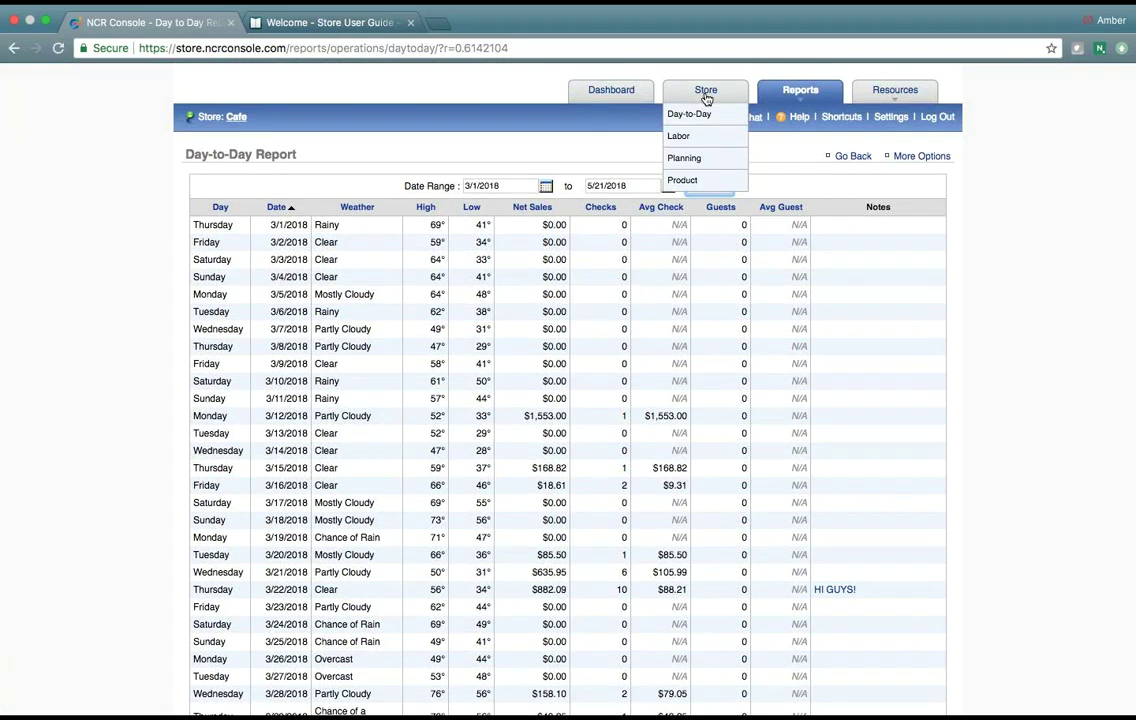
left_click(714, 160)
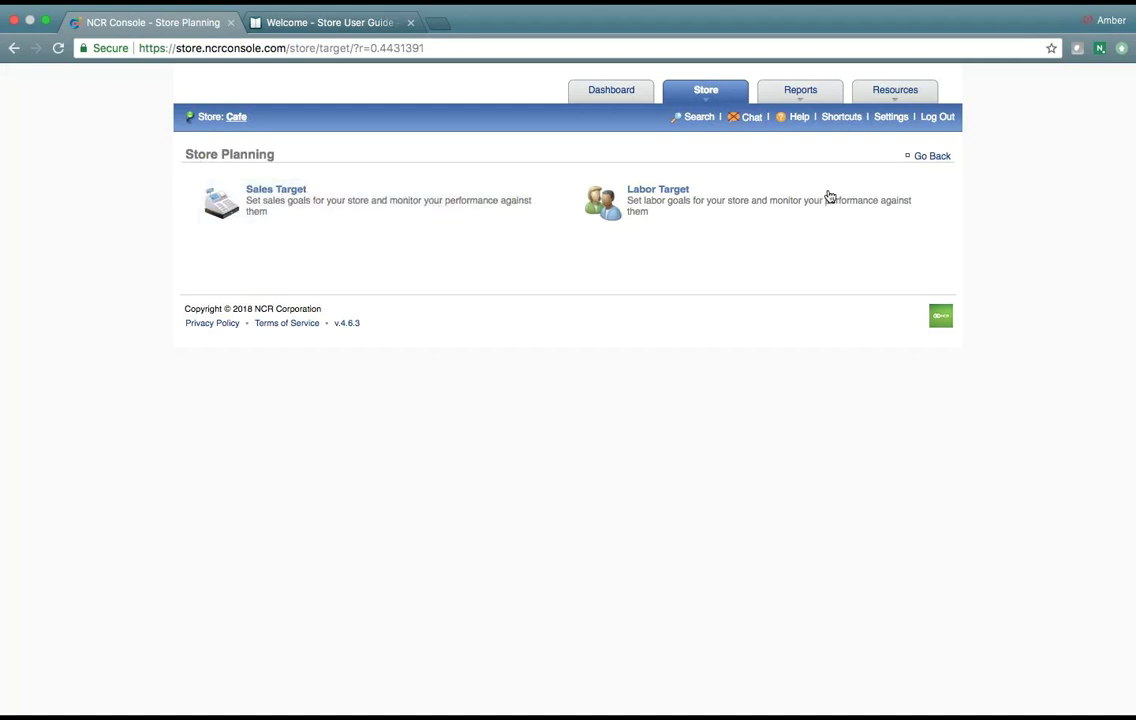
left_click(798, 100)
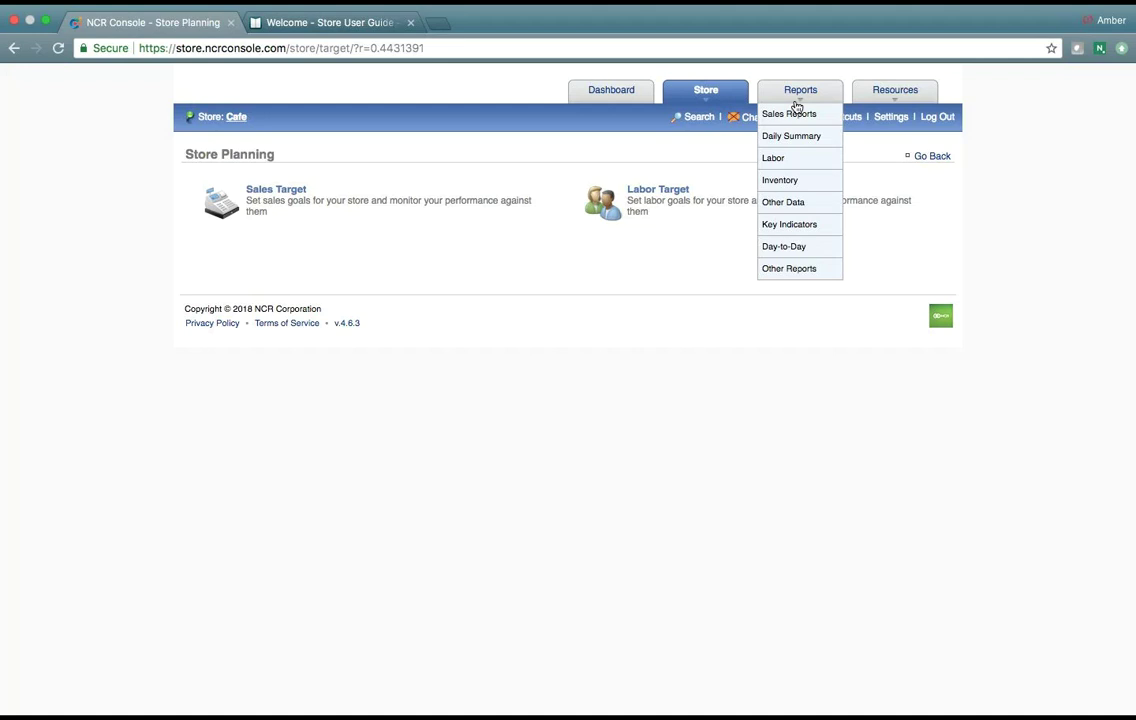
Open the Reports overview and then its Other Reports list
left_click(797, 102)
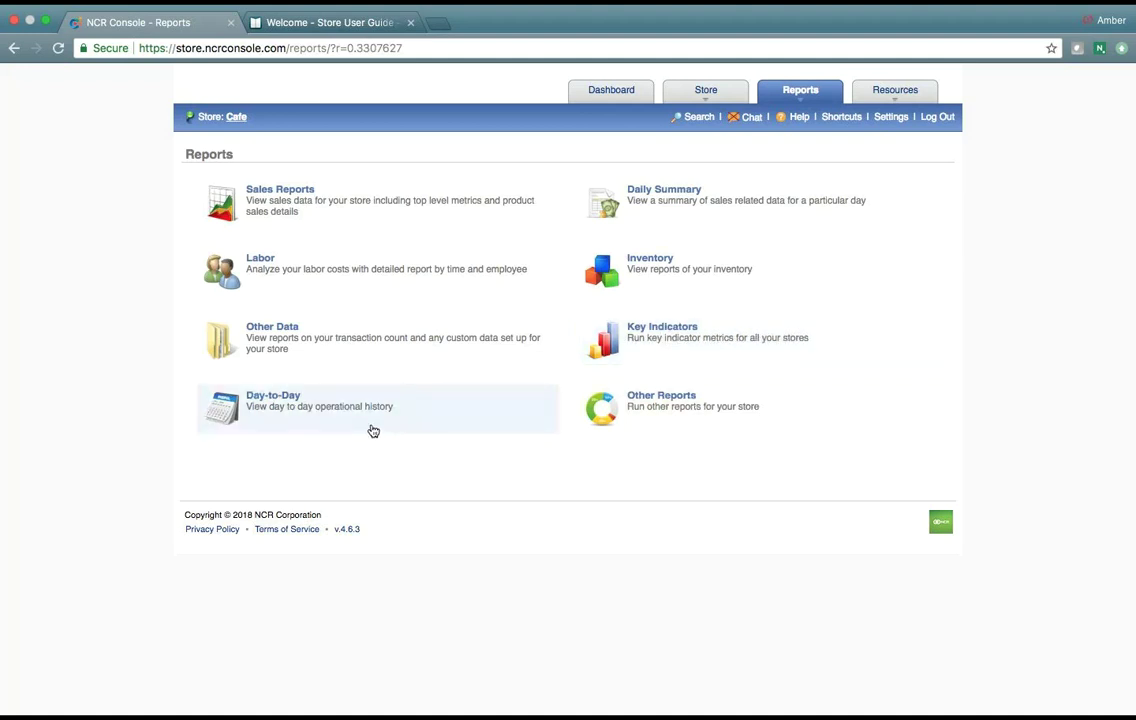
left_click(637, 393)
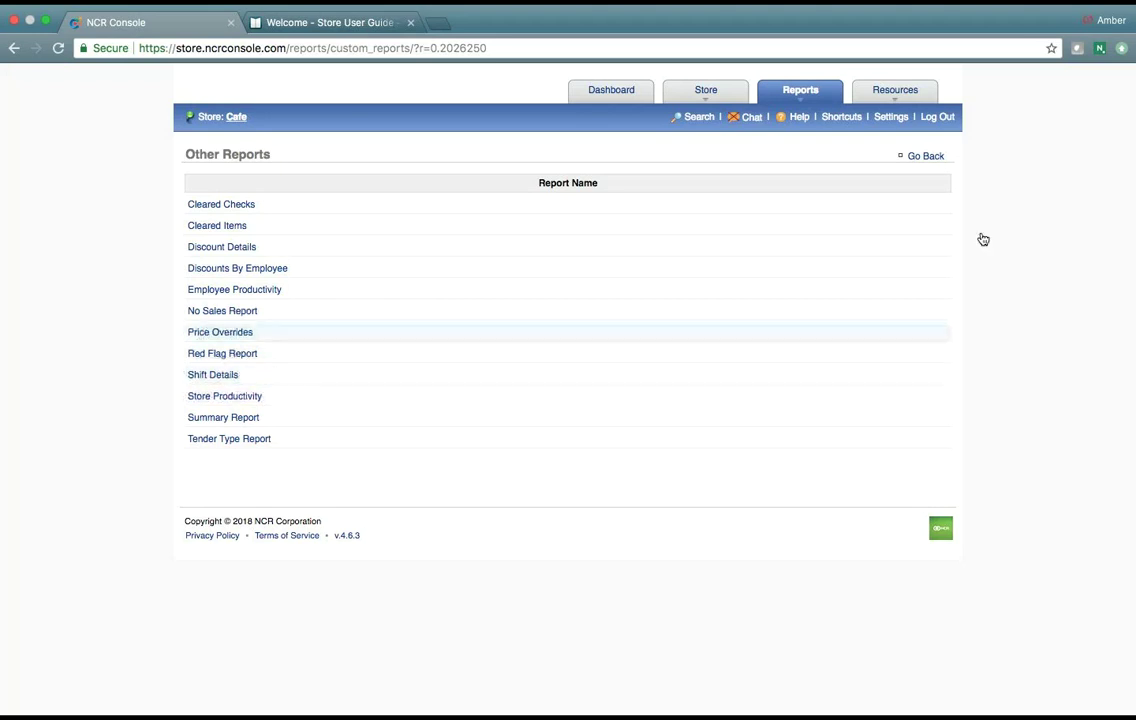
Open the Daily Summary report and step its date back to 5/14/2018
left_click(929, 163)
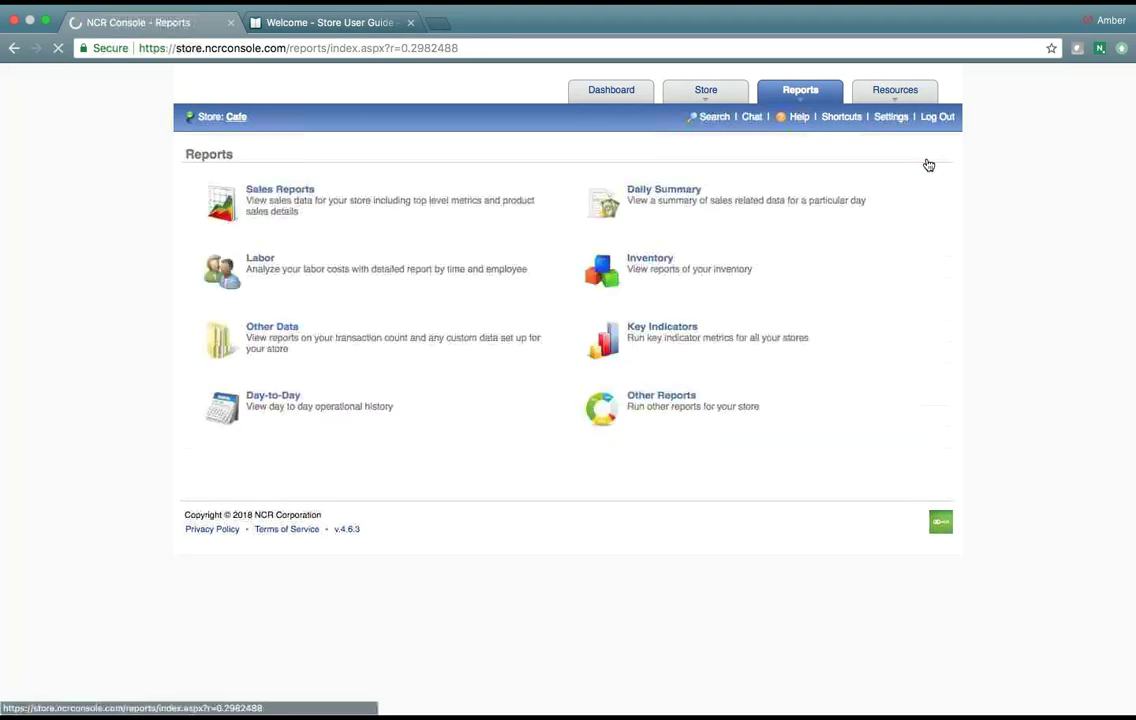
left_click(794, 190)
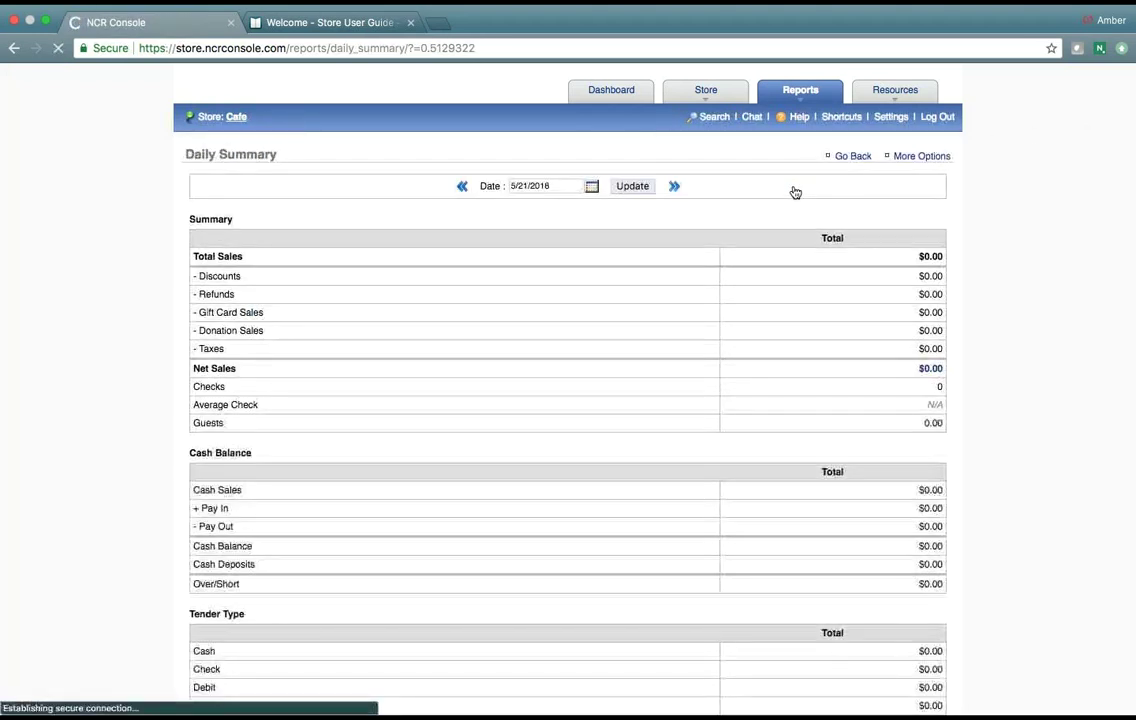
left_click(463, 189)
left_click(464, 190)
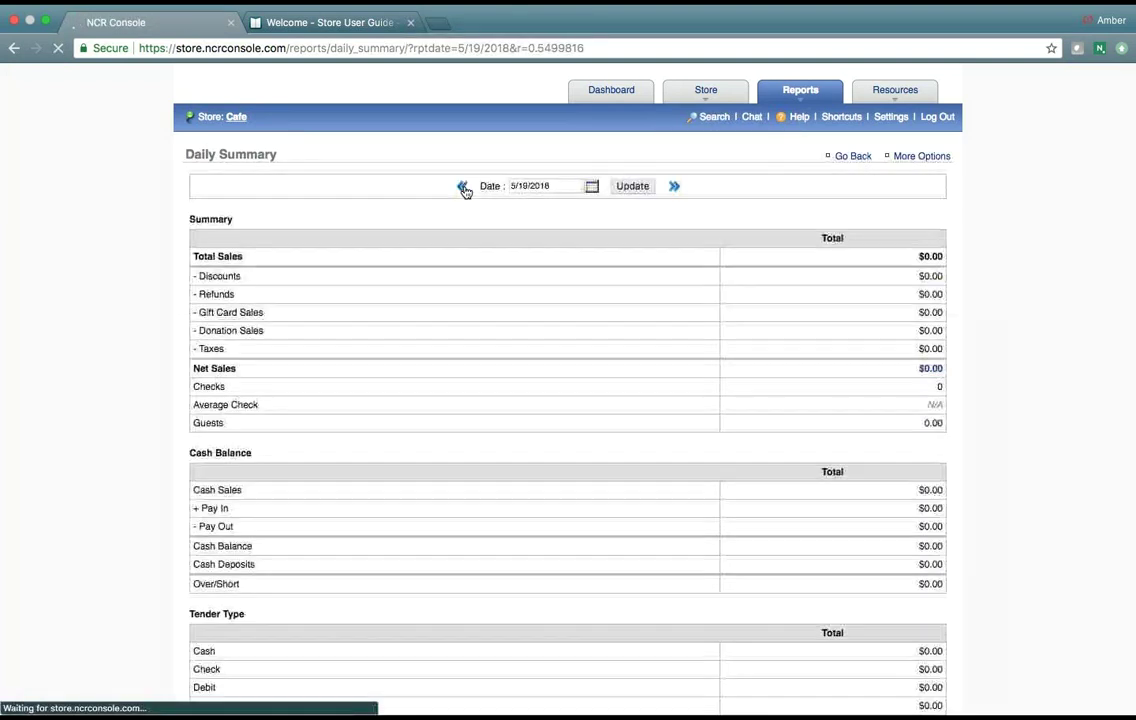
left_click(465, 191)
left_click(464, 189)
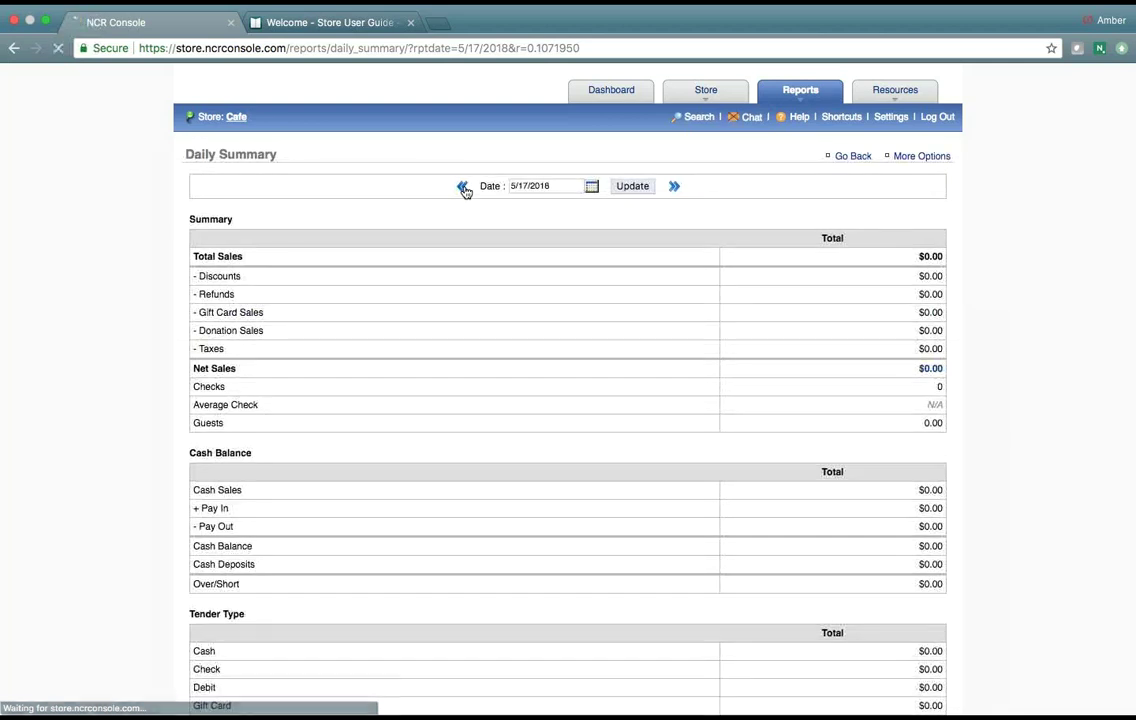
left_click(464, 189)
left_click(464, 189)
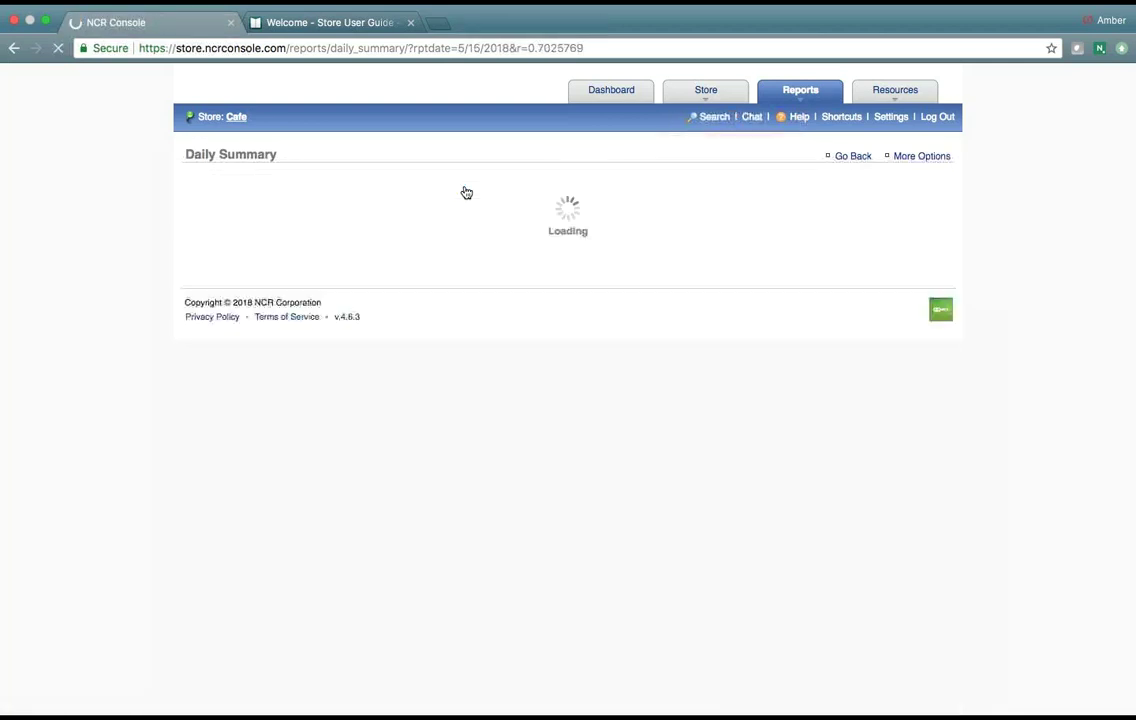
left_click(464, 189)
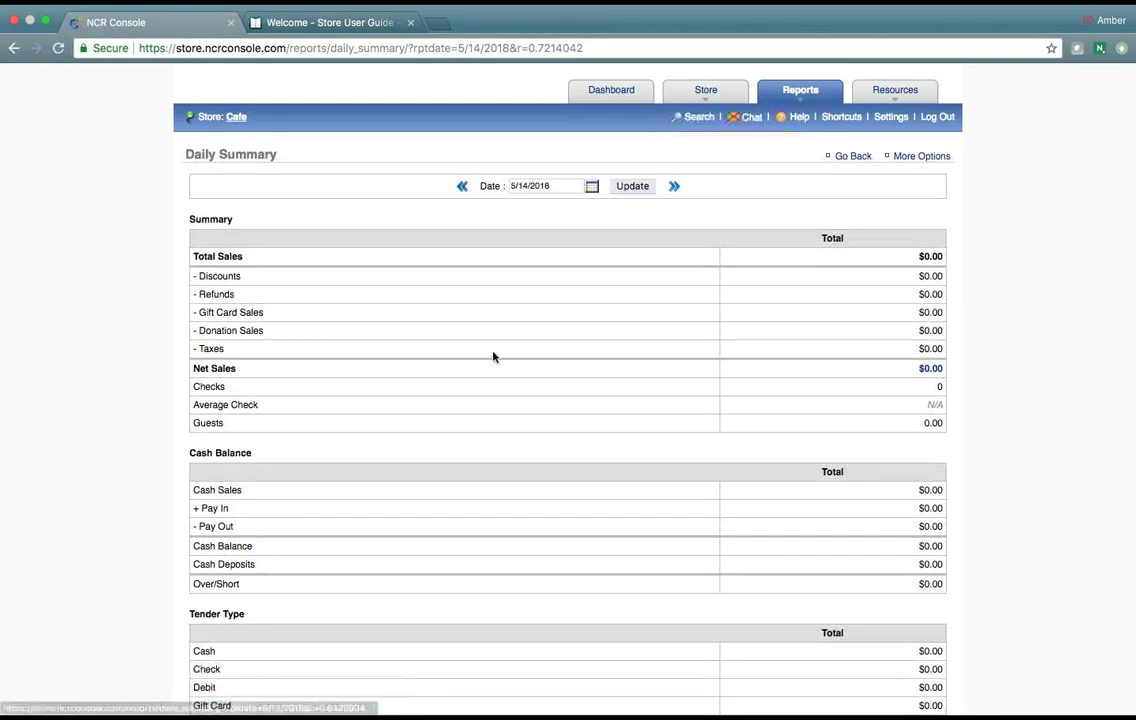
Scroll through the 5/14/2018 summary's sections, all showing $0.00 totals
scroll(492, 384, "down", 1)
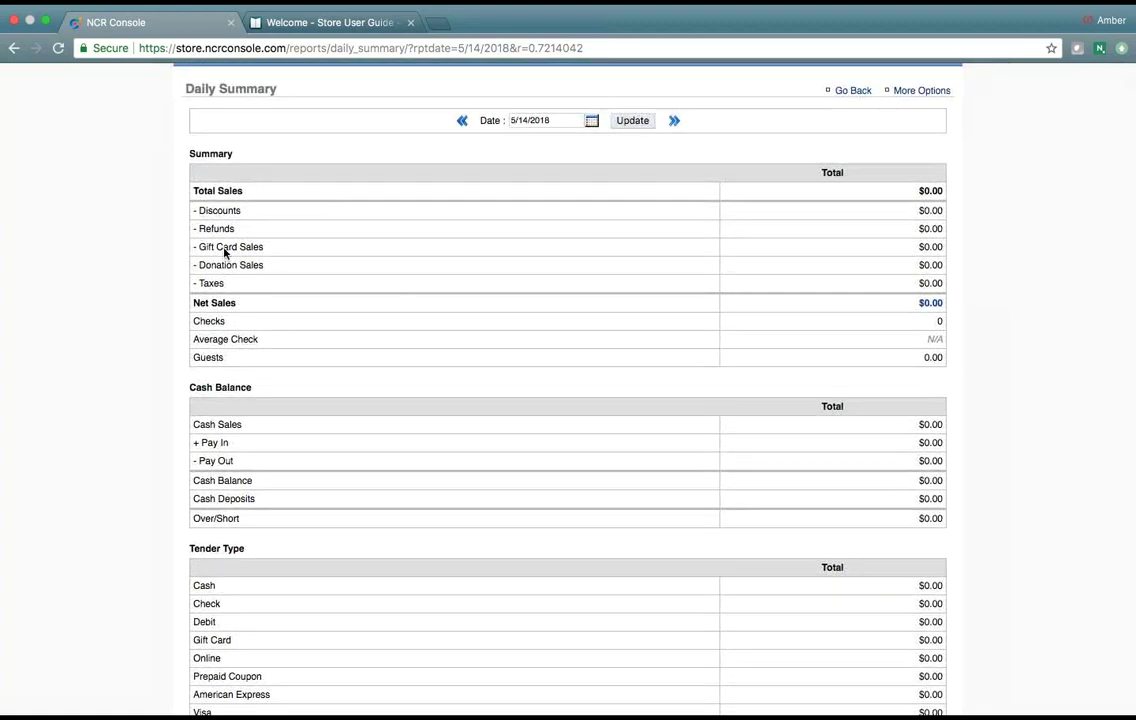
scroll(273, 331, "down", 4)
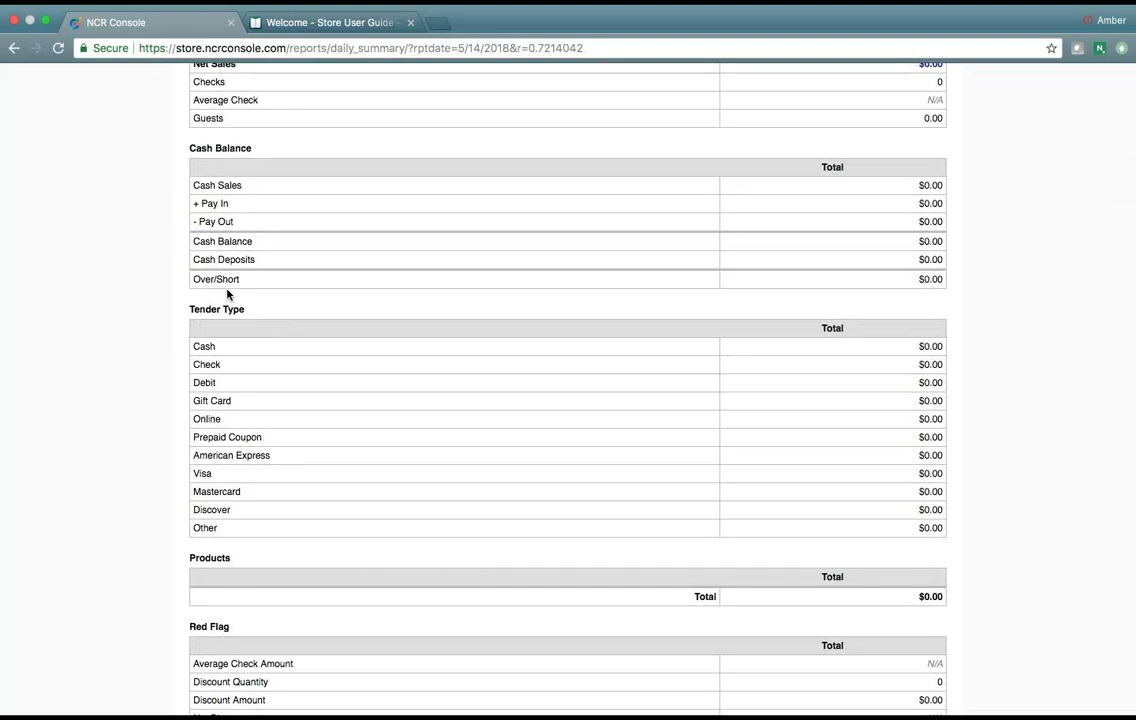
scroll(227, 294, "down", 2)
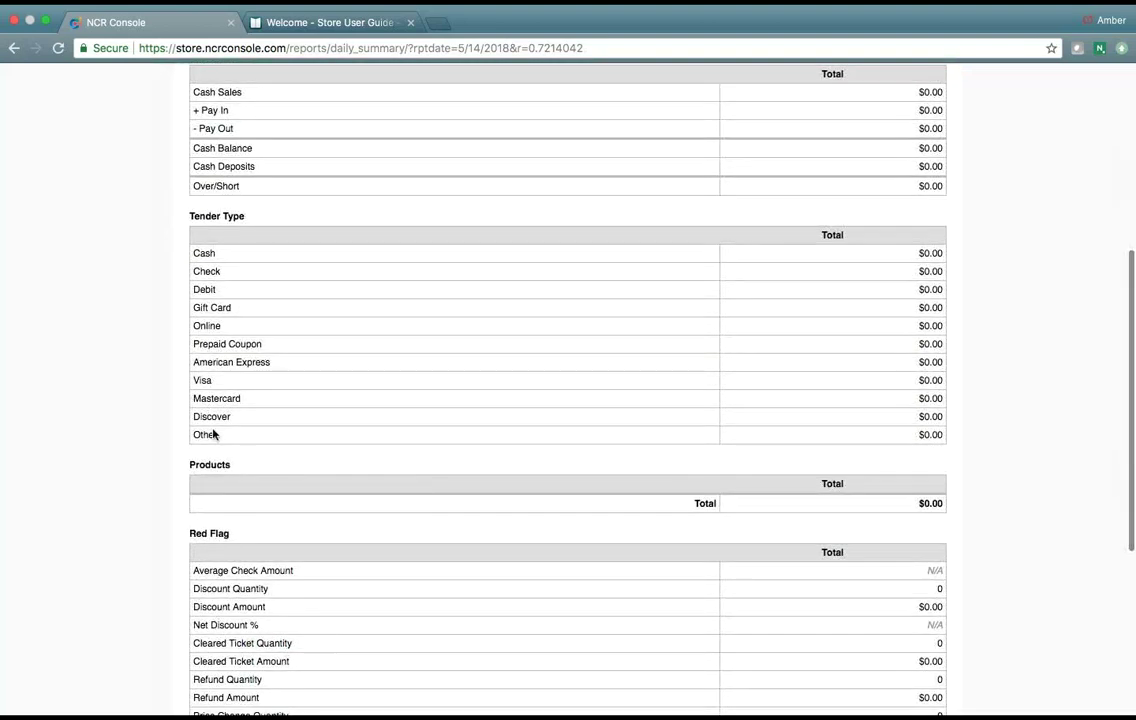
scroll(218, 440, "down", 2)
scroll(281, 388, "down", 5)
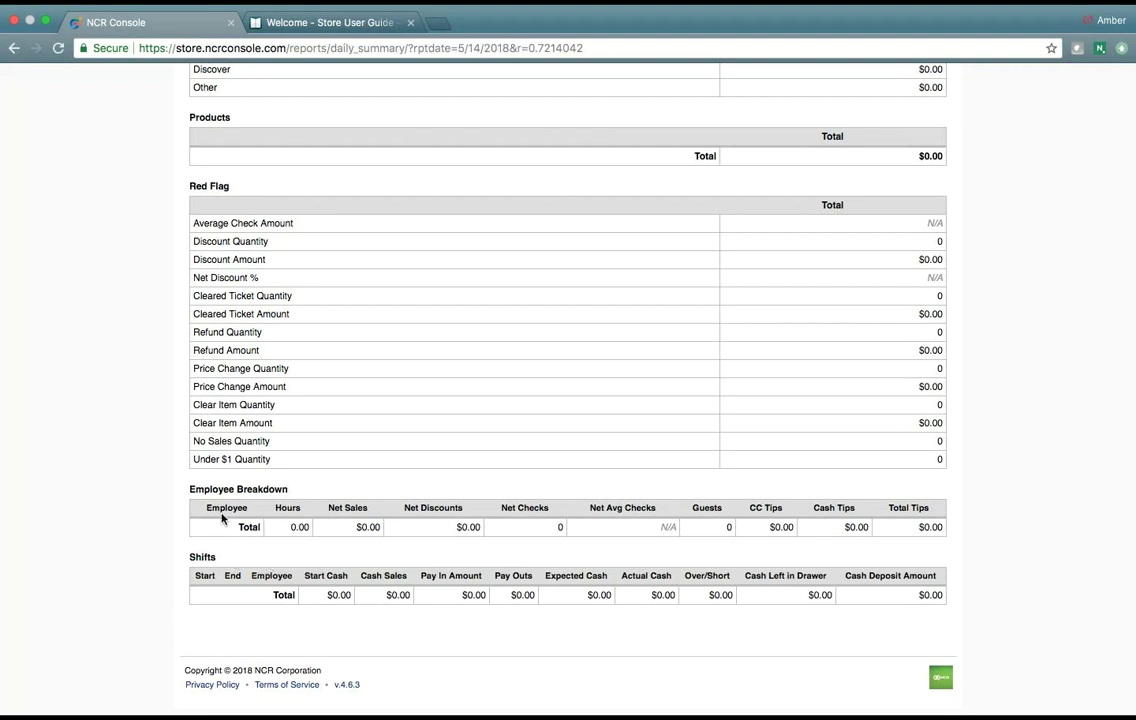
scroll(1042, 325, "up", 15)
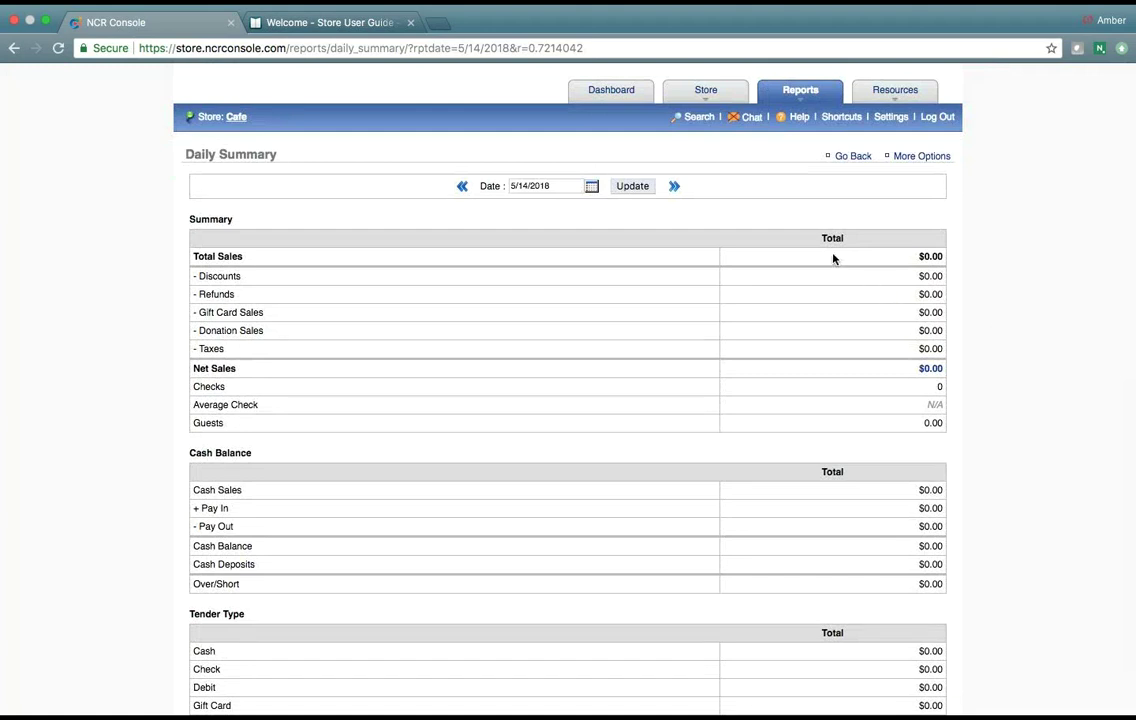
Open Settings > Notification and check the Daily Summary's extra e-mail recipients list
mouse_move(805, 92)
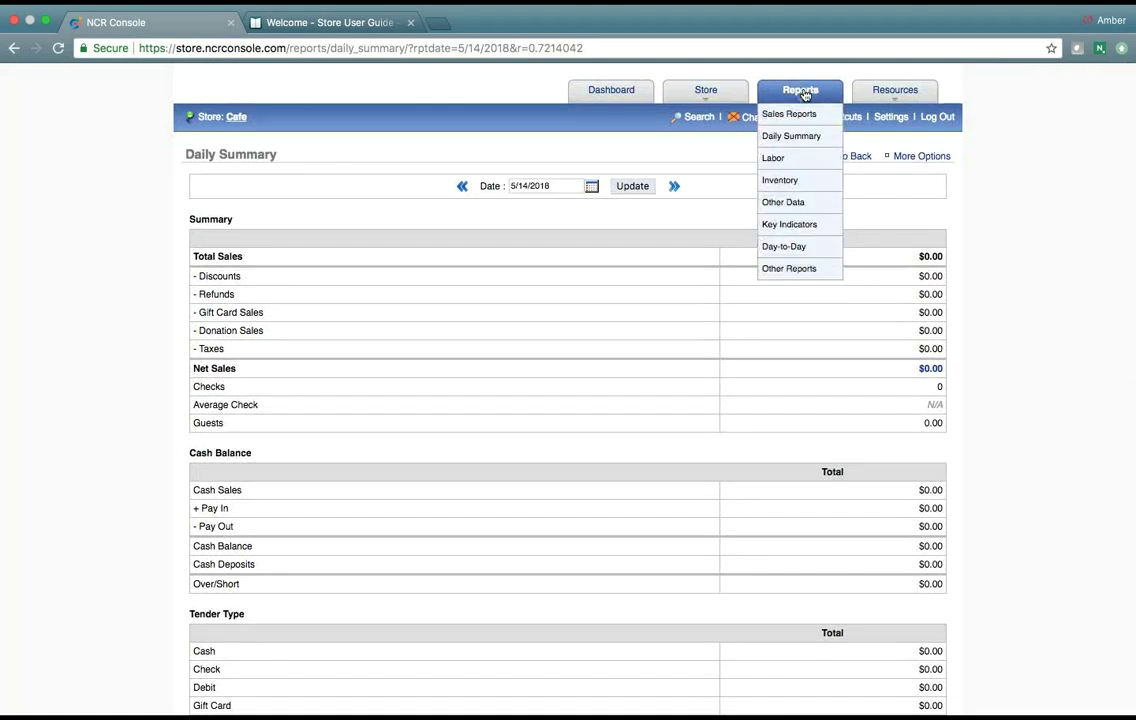
left_click(891, 116)
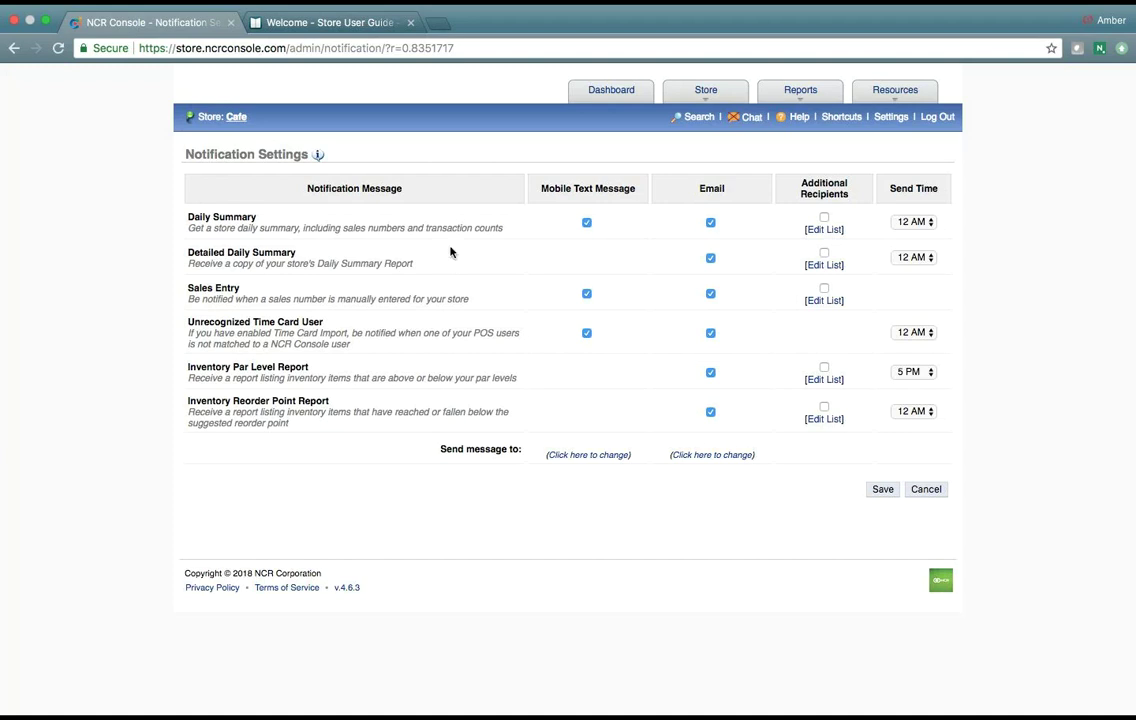
left_click(823, 231)
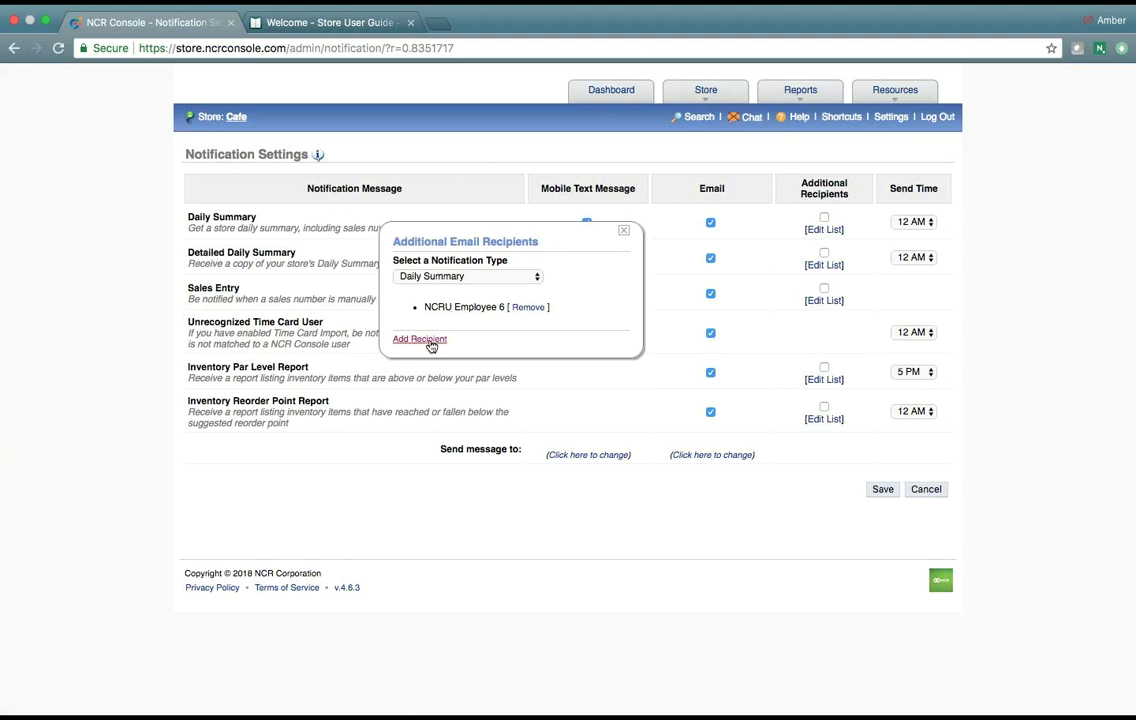
left_click(623, 233)
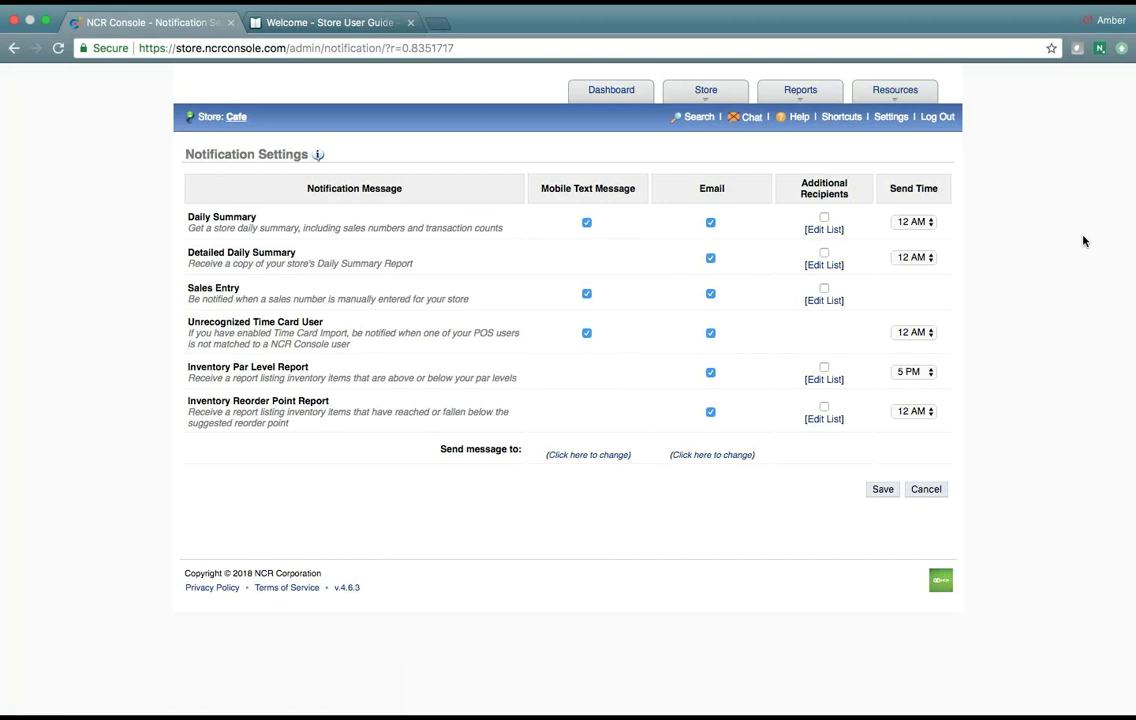
Switch to the Store User Guide's Welcome page and scroll its topic list to Release Notes
left_click(316, 24)
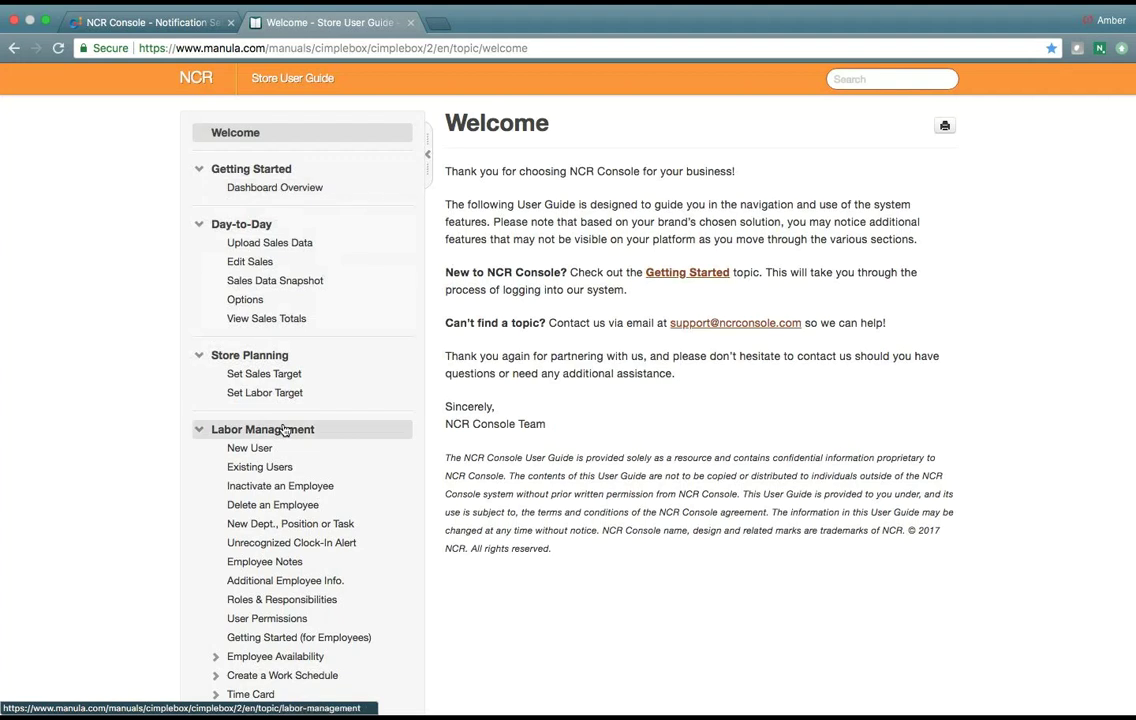
scroll(283, 428, "down", 10)
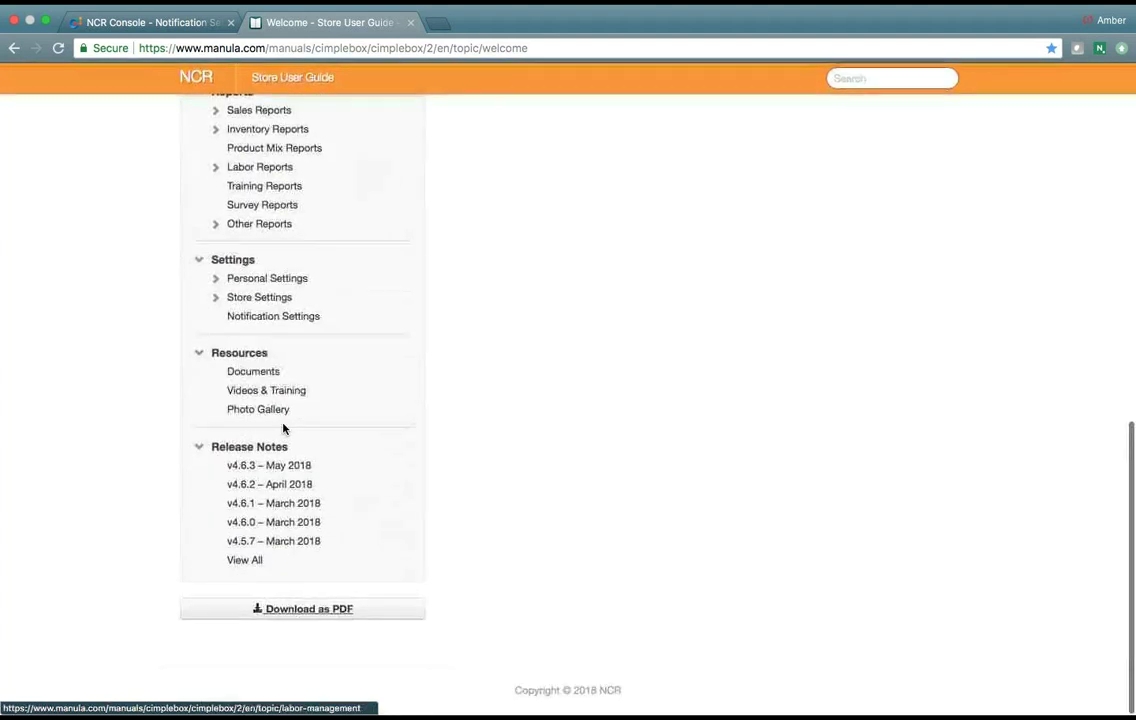